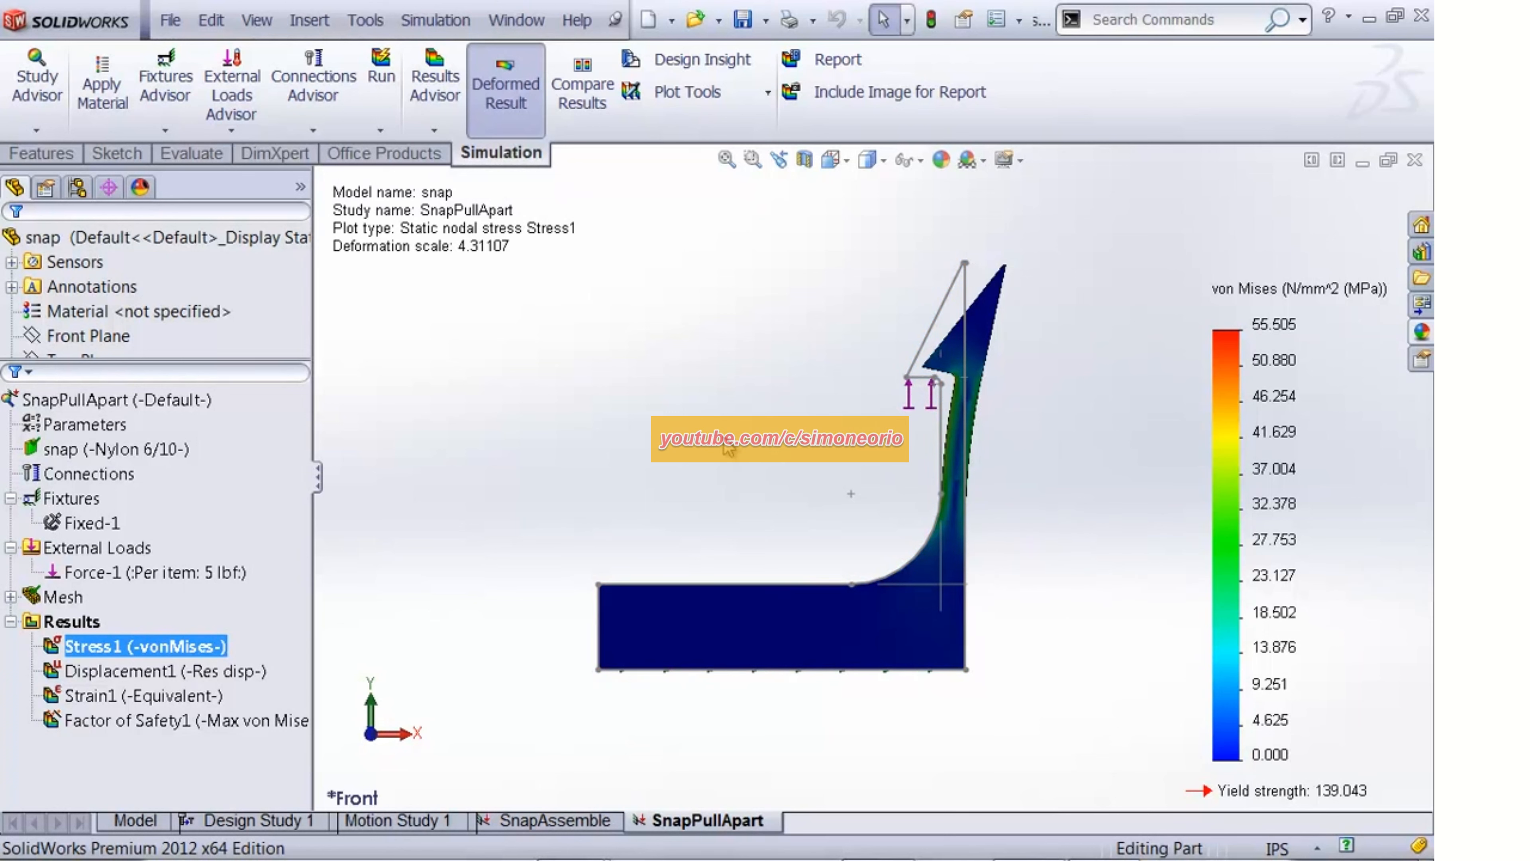
Display the von Mises stress plot of the SnapAssemble study, inspect it from an angled view, and return to the front view
middle_drag(727, 447, 777, 500)
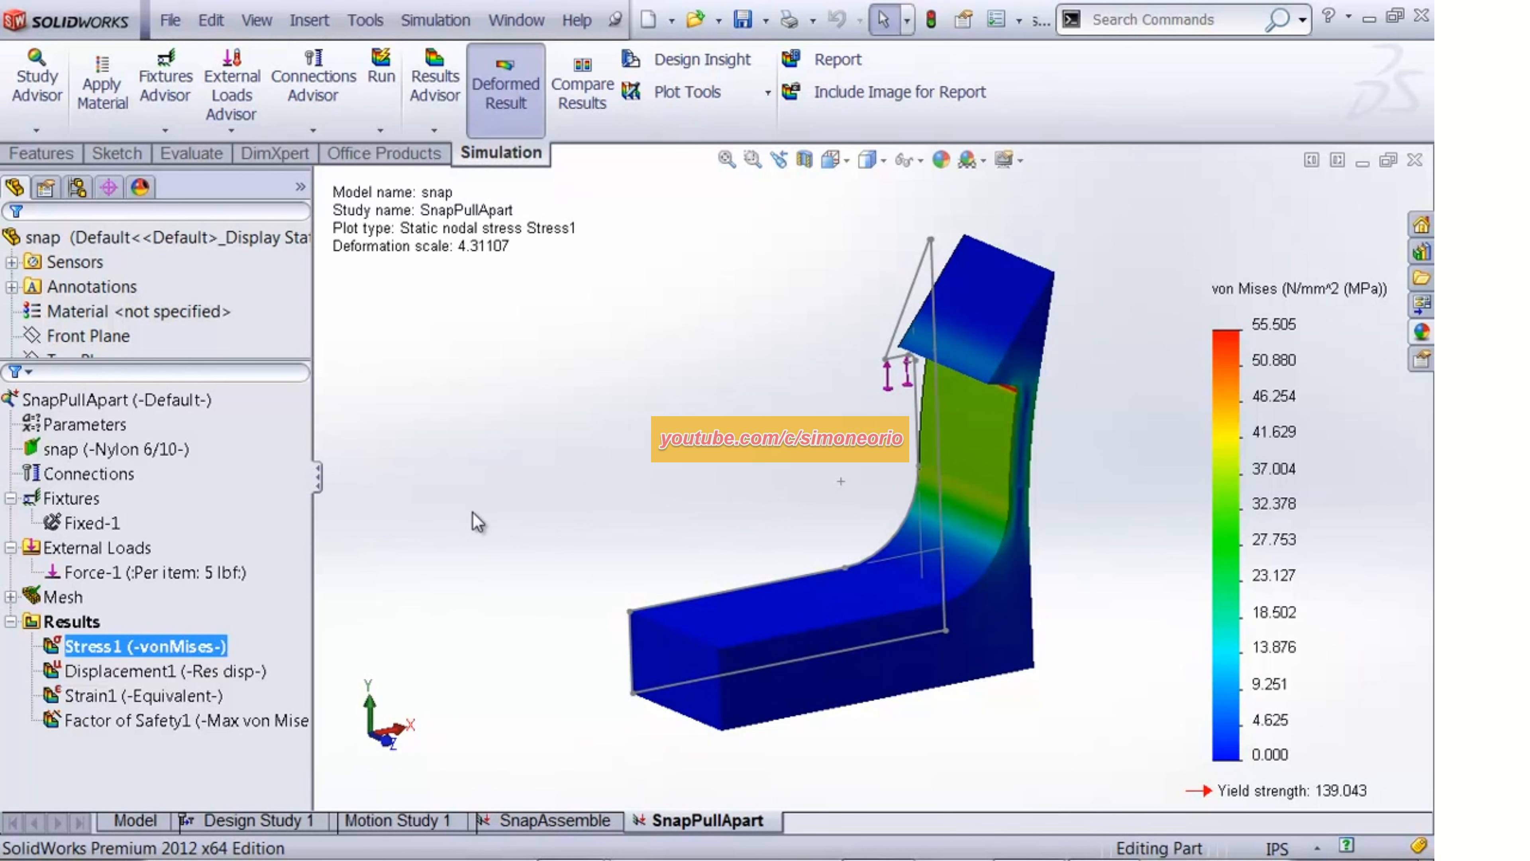
click(547, 821)
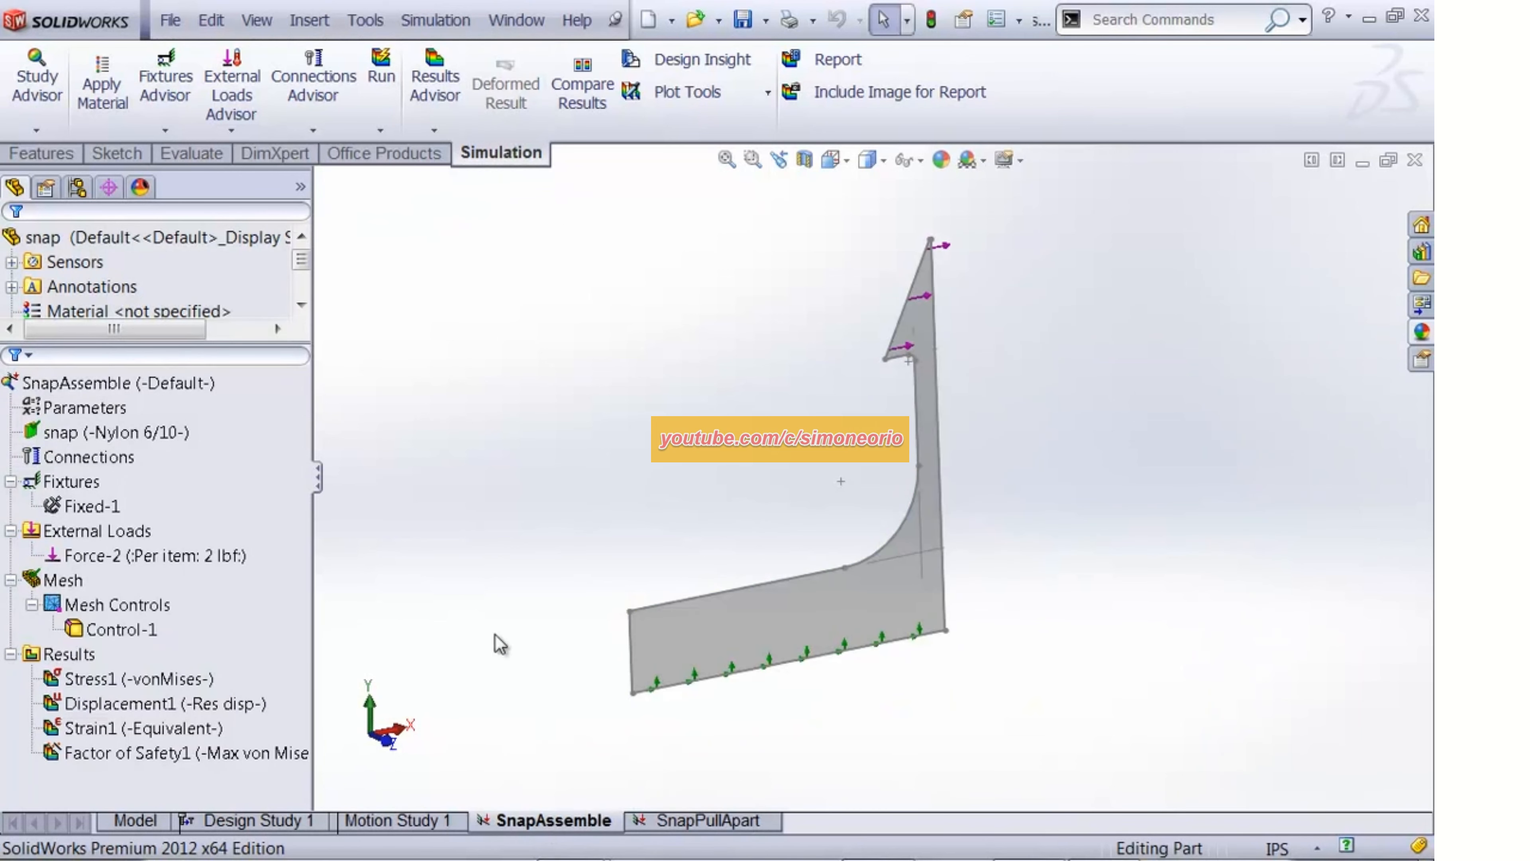
click(130, 679)
double_click(132, 681)
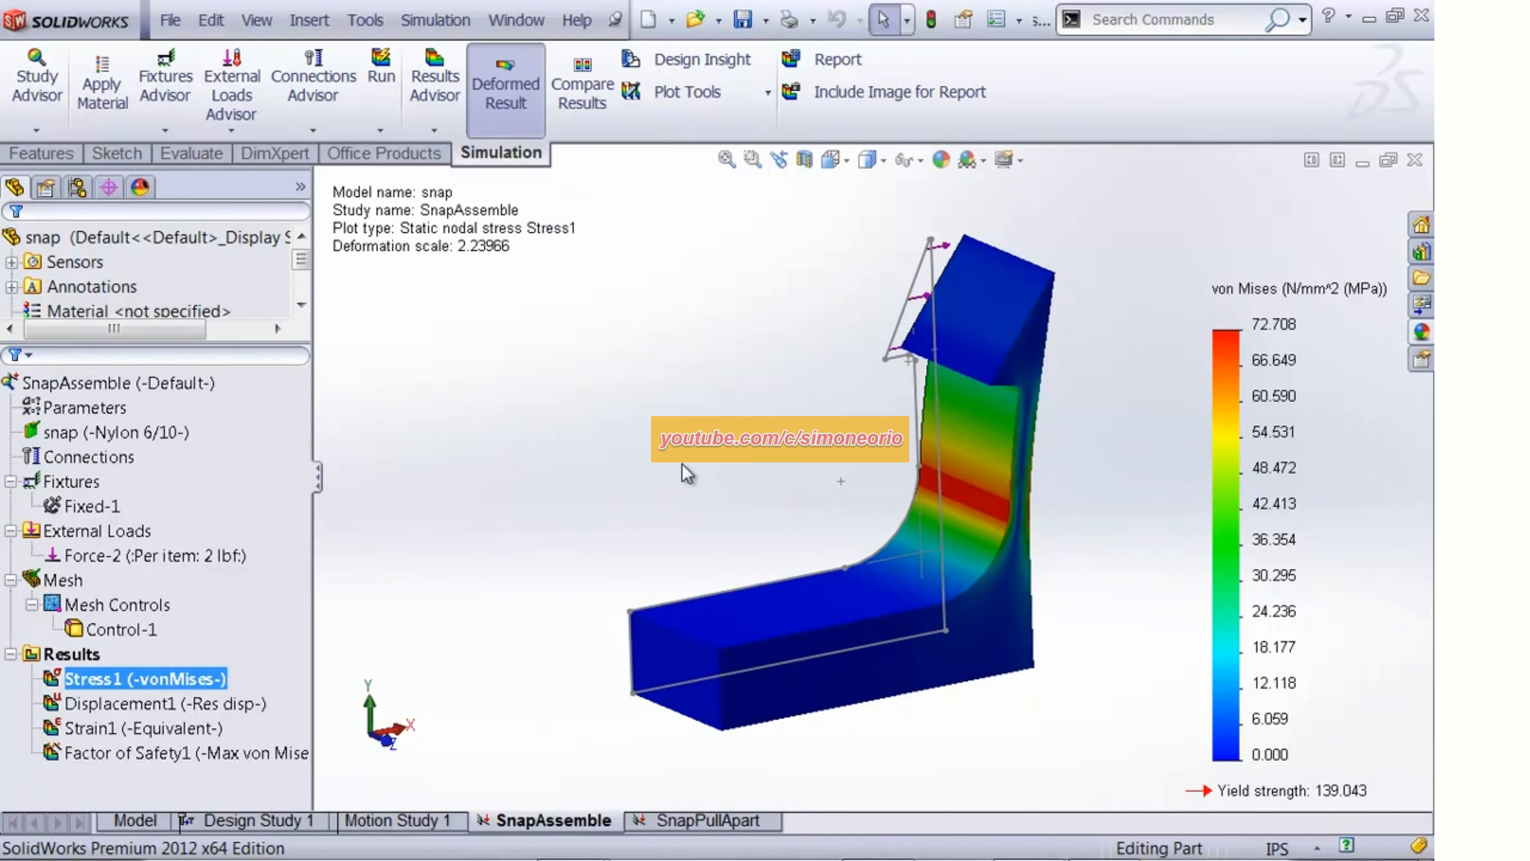
middle_drag(681, 499, 642, 433)
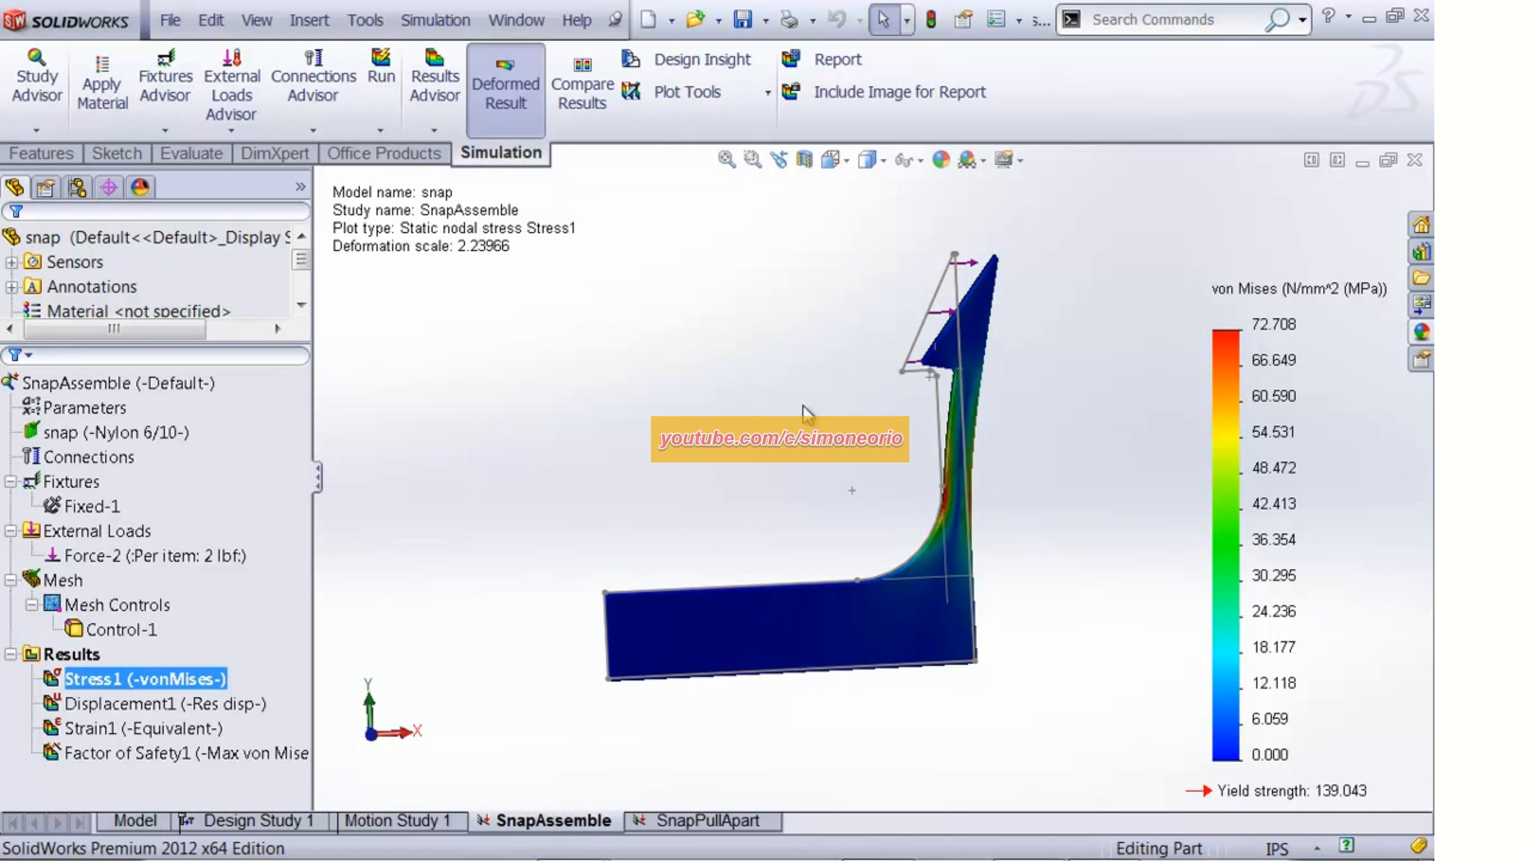
middle_drag(764, 451, 742, 466)
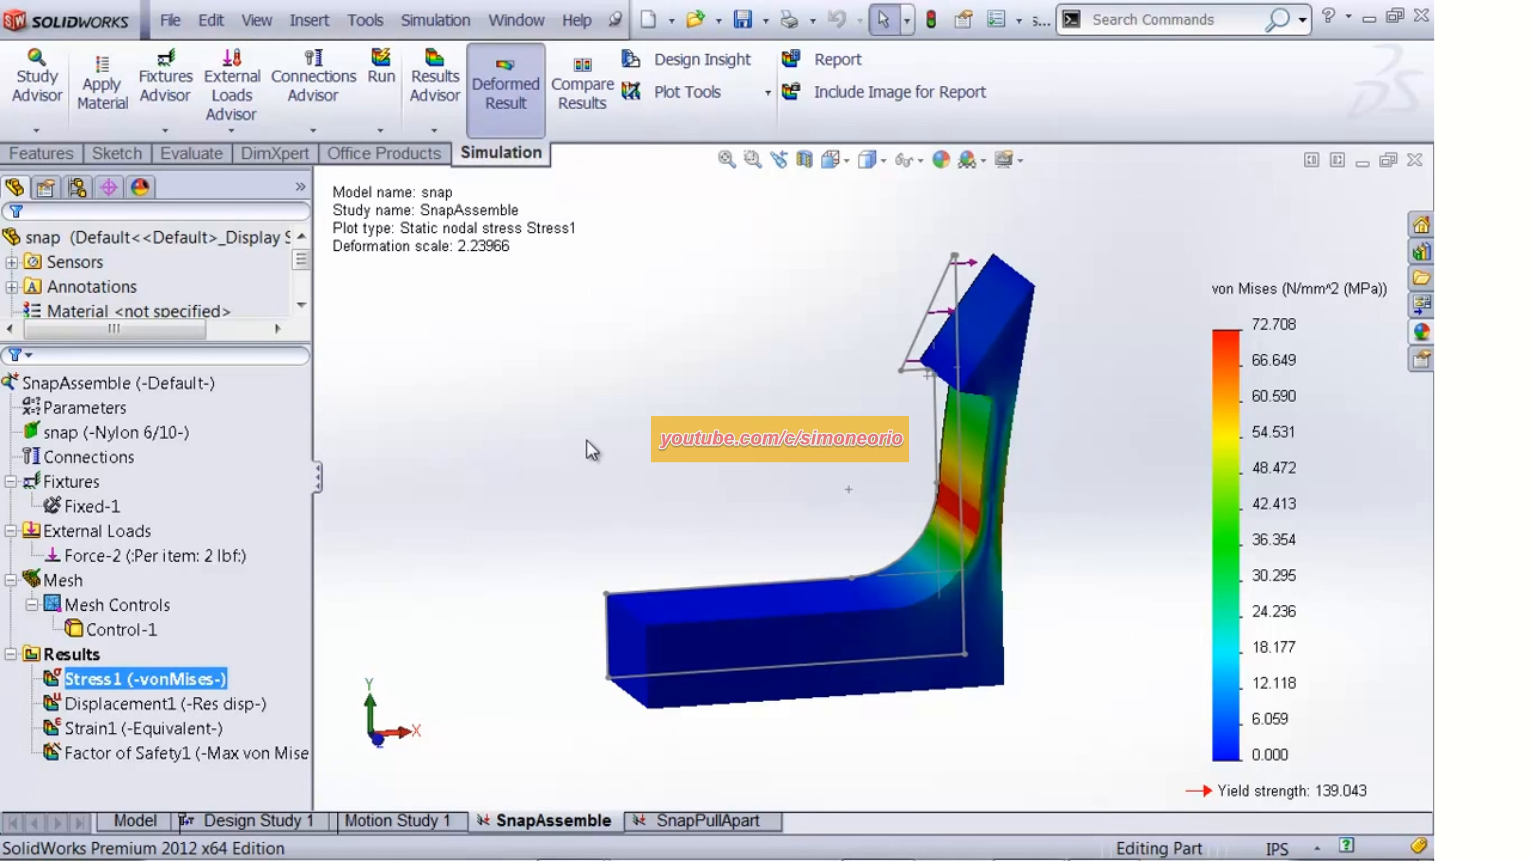
key(space)
click(658, 570)
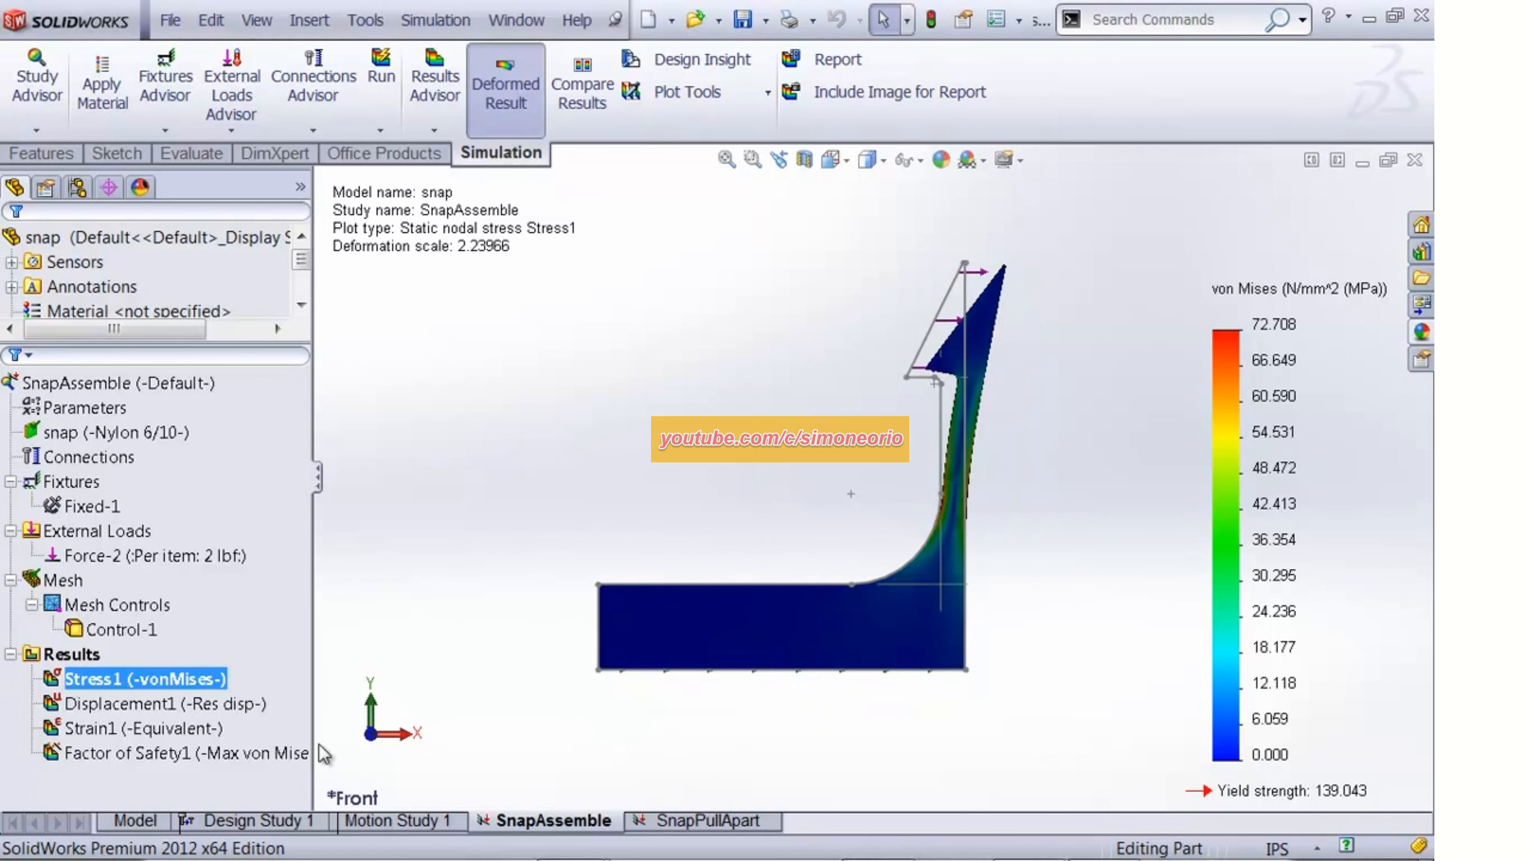
Examine the SnapThick, InnerRad and SnapLength variables of Design Study 1 by highlighting each one's dimension on the sketch
click(266, 822)
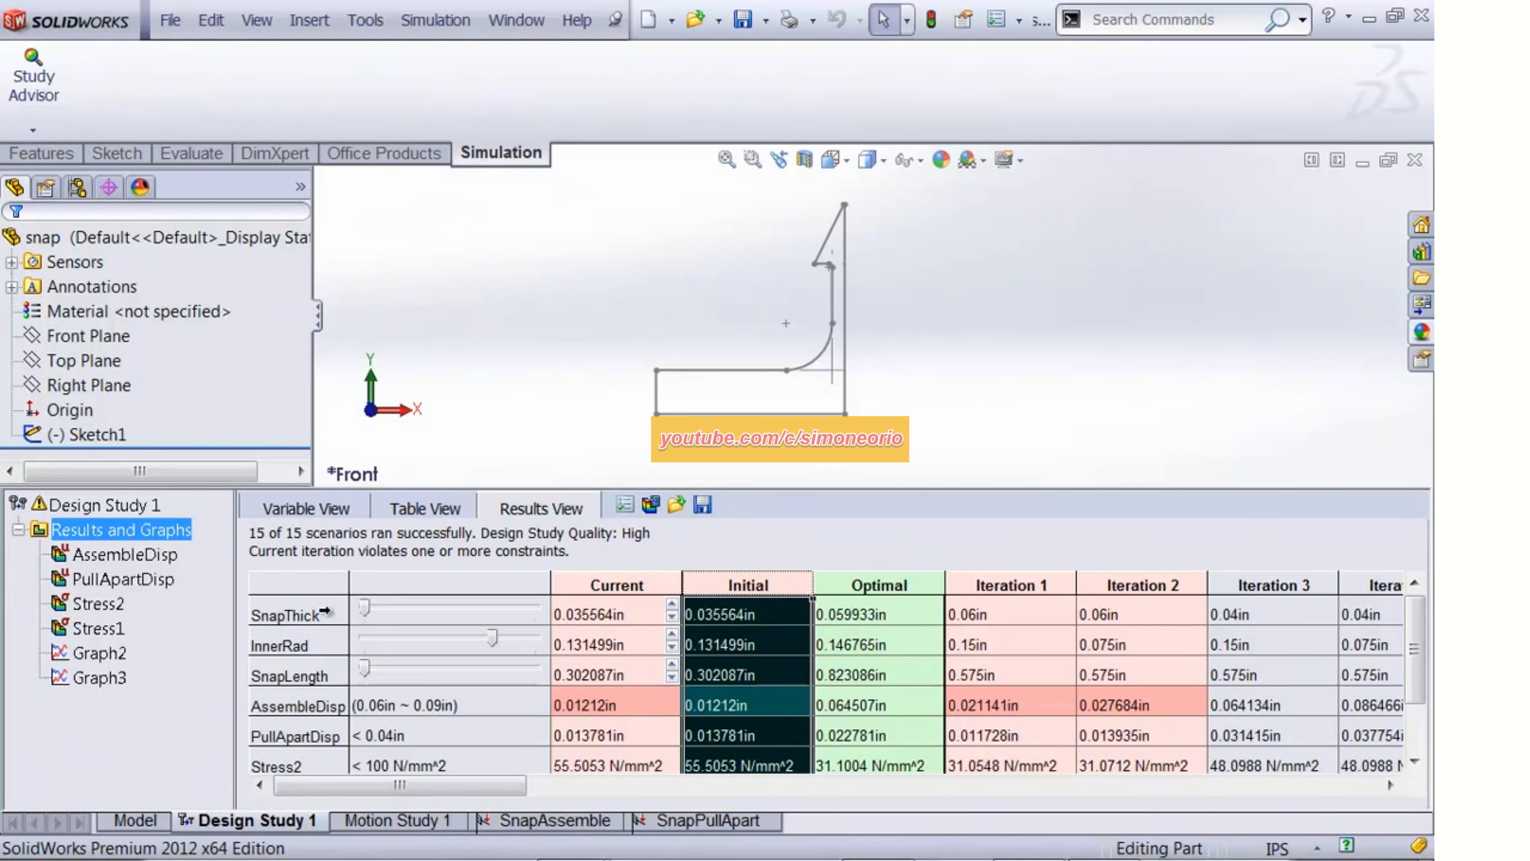
click(299, 509)
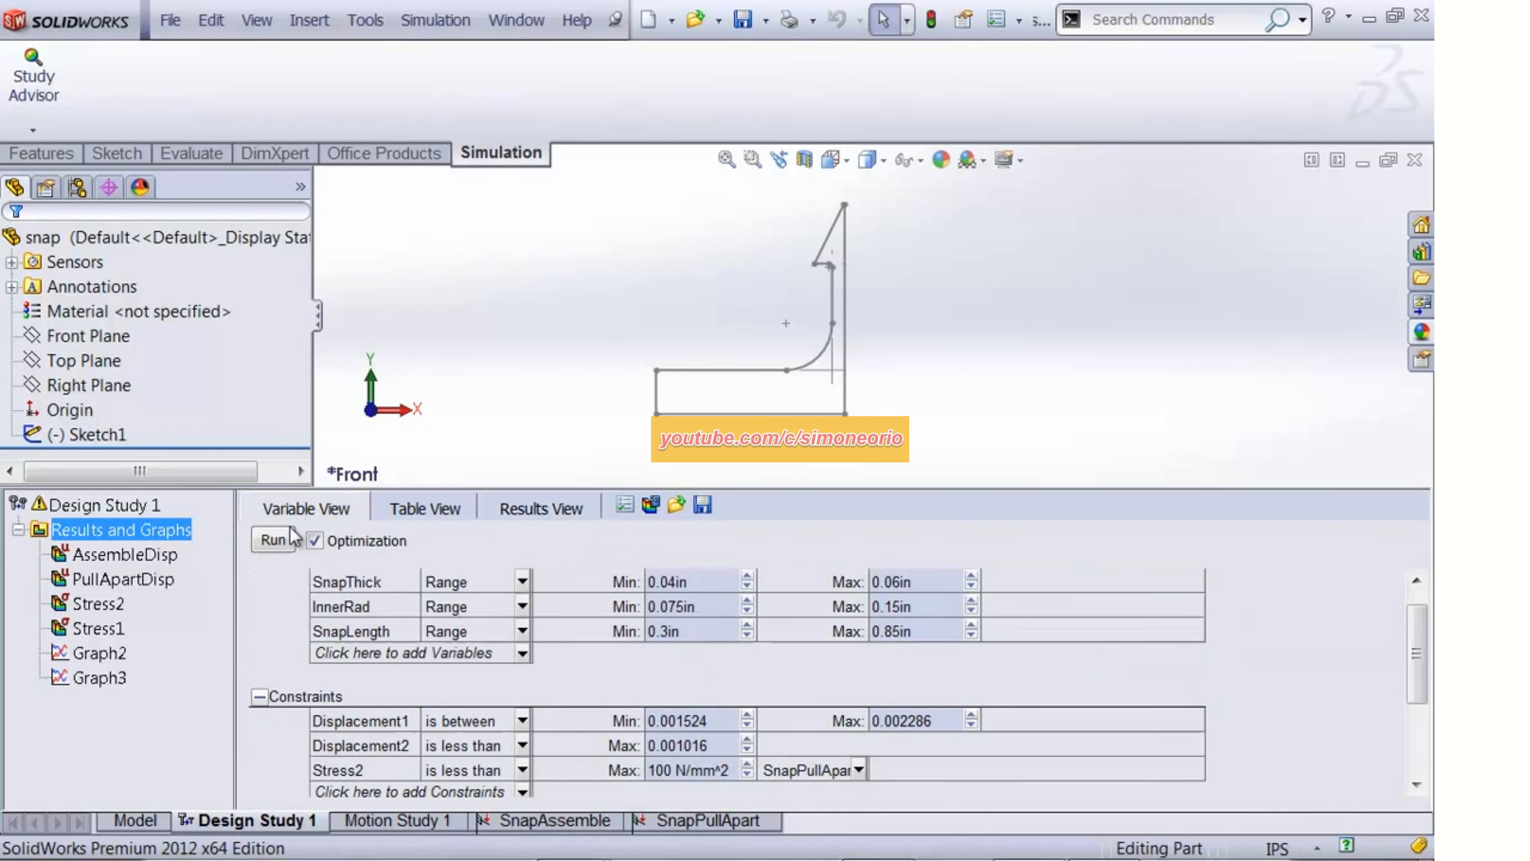
click(382, 579)
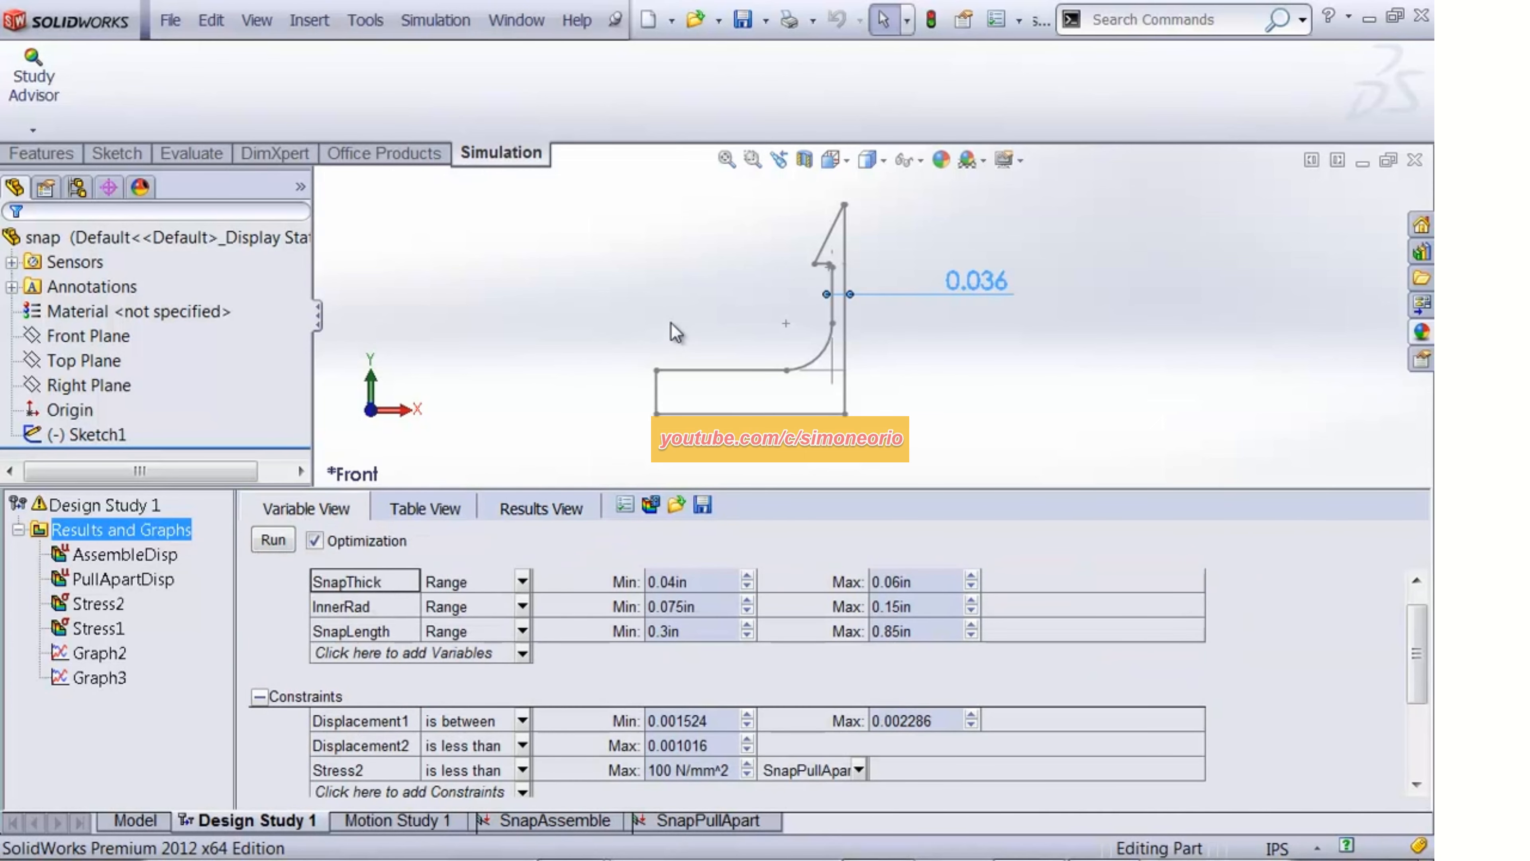
drag(970, 286, 1000, 355)
click(374, 606)
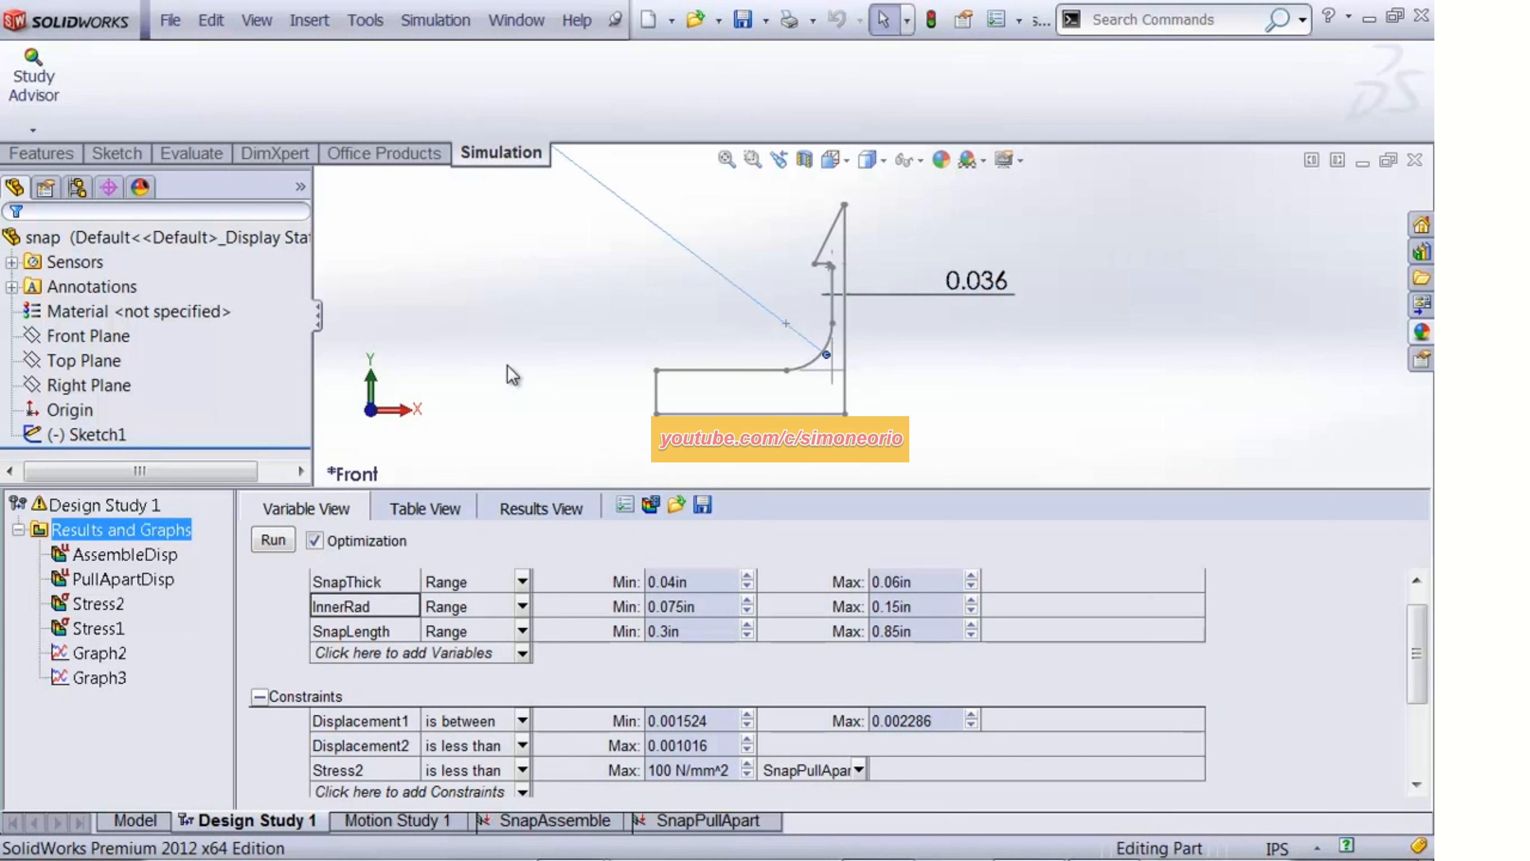
scroll(509, 367, up, 2)
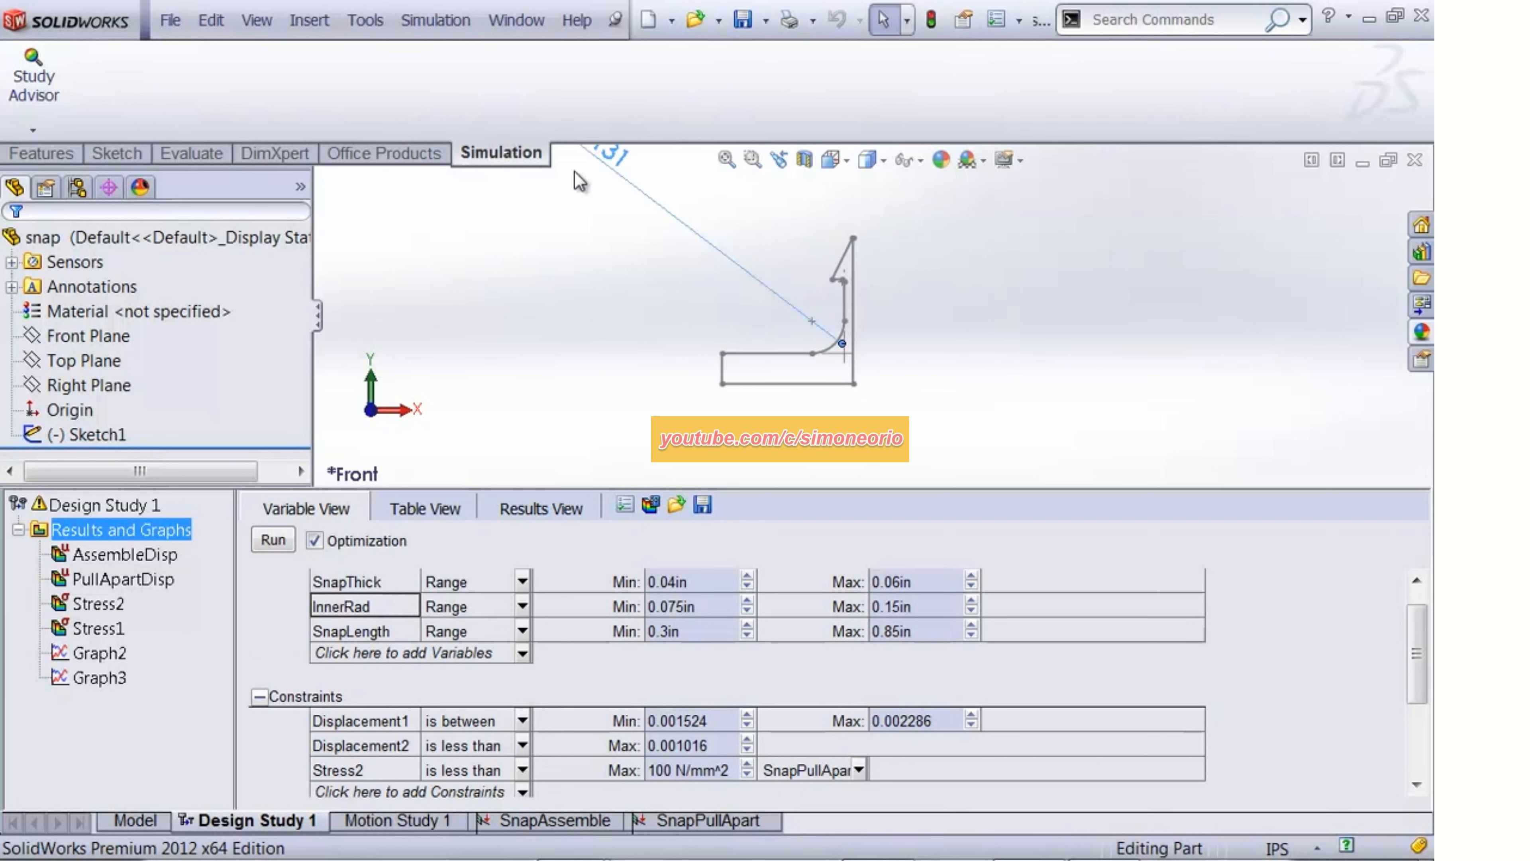
drag(608, 160, 607, 193)
click(384, 609)
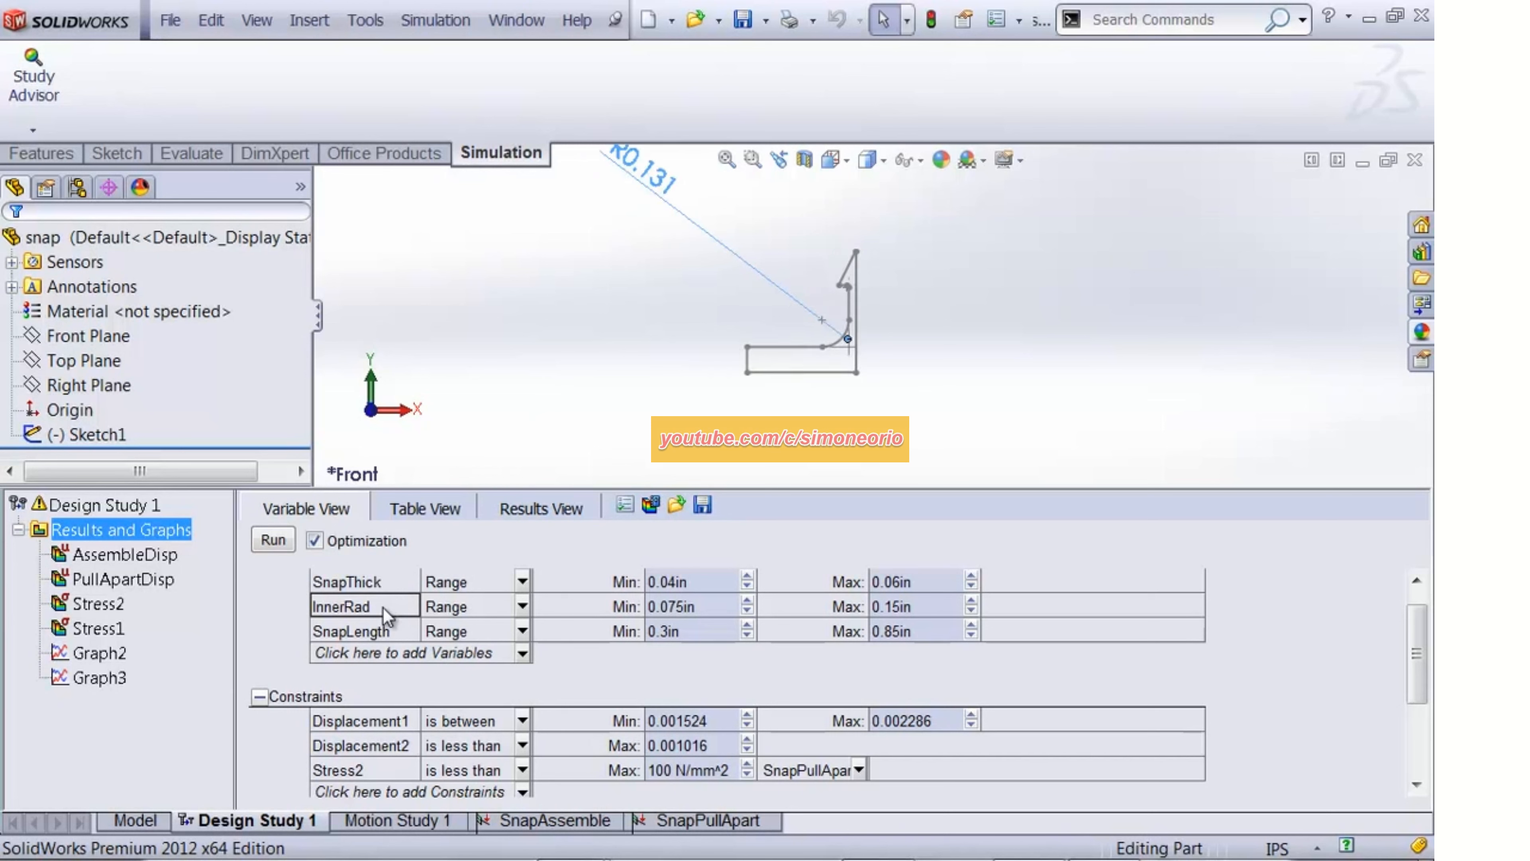
click(373, 631)
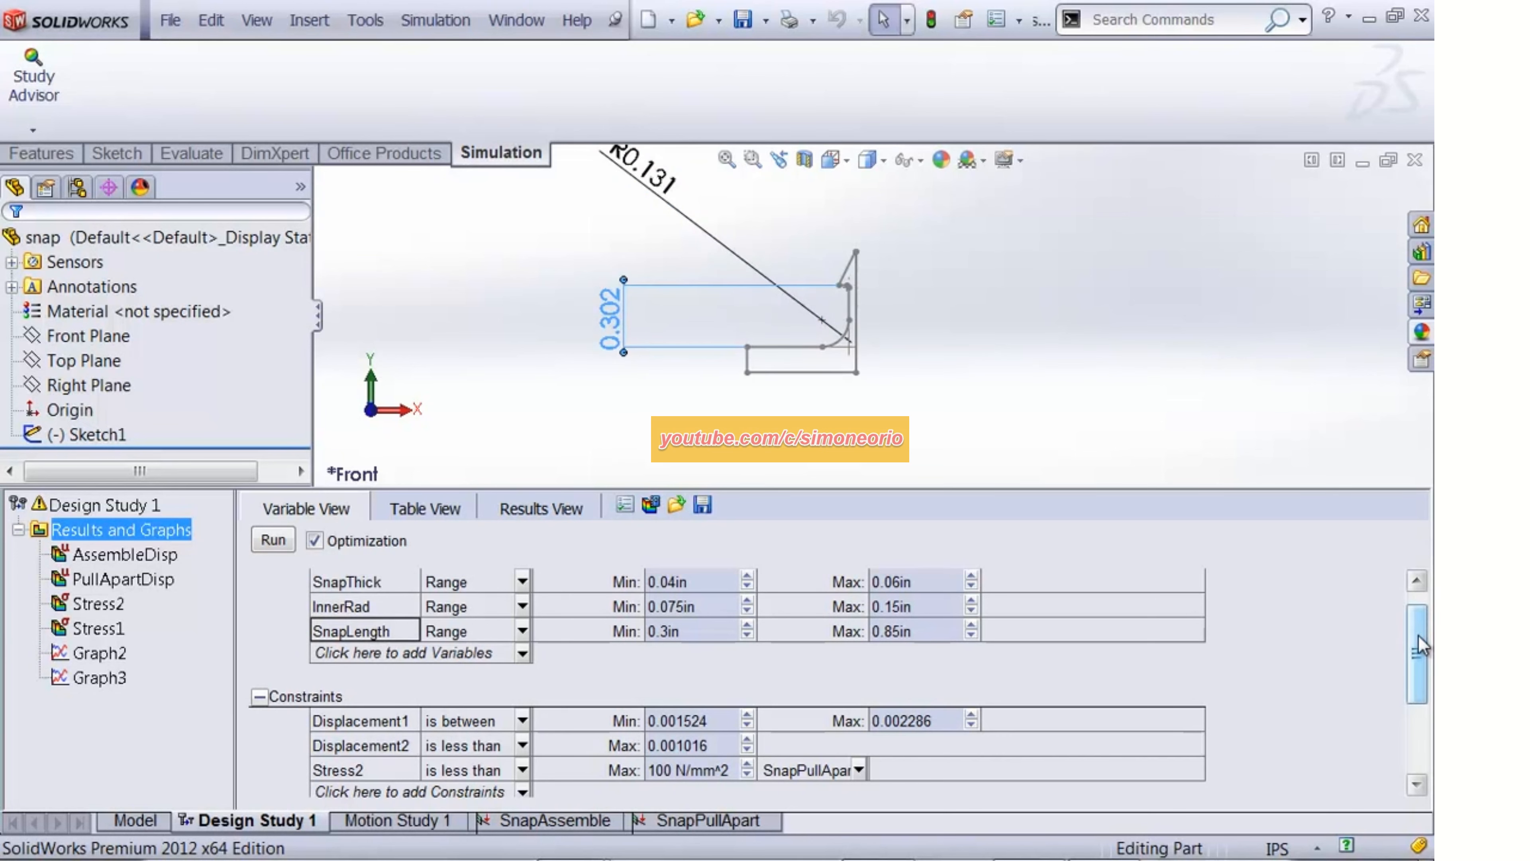
Review the constraints and goals of Design Study 1, clear the highlighted dimension and recentre the snap profile
drag(1417, 635, 1415, 691)
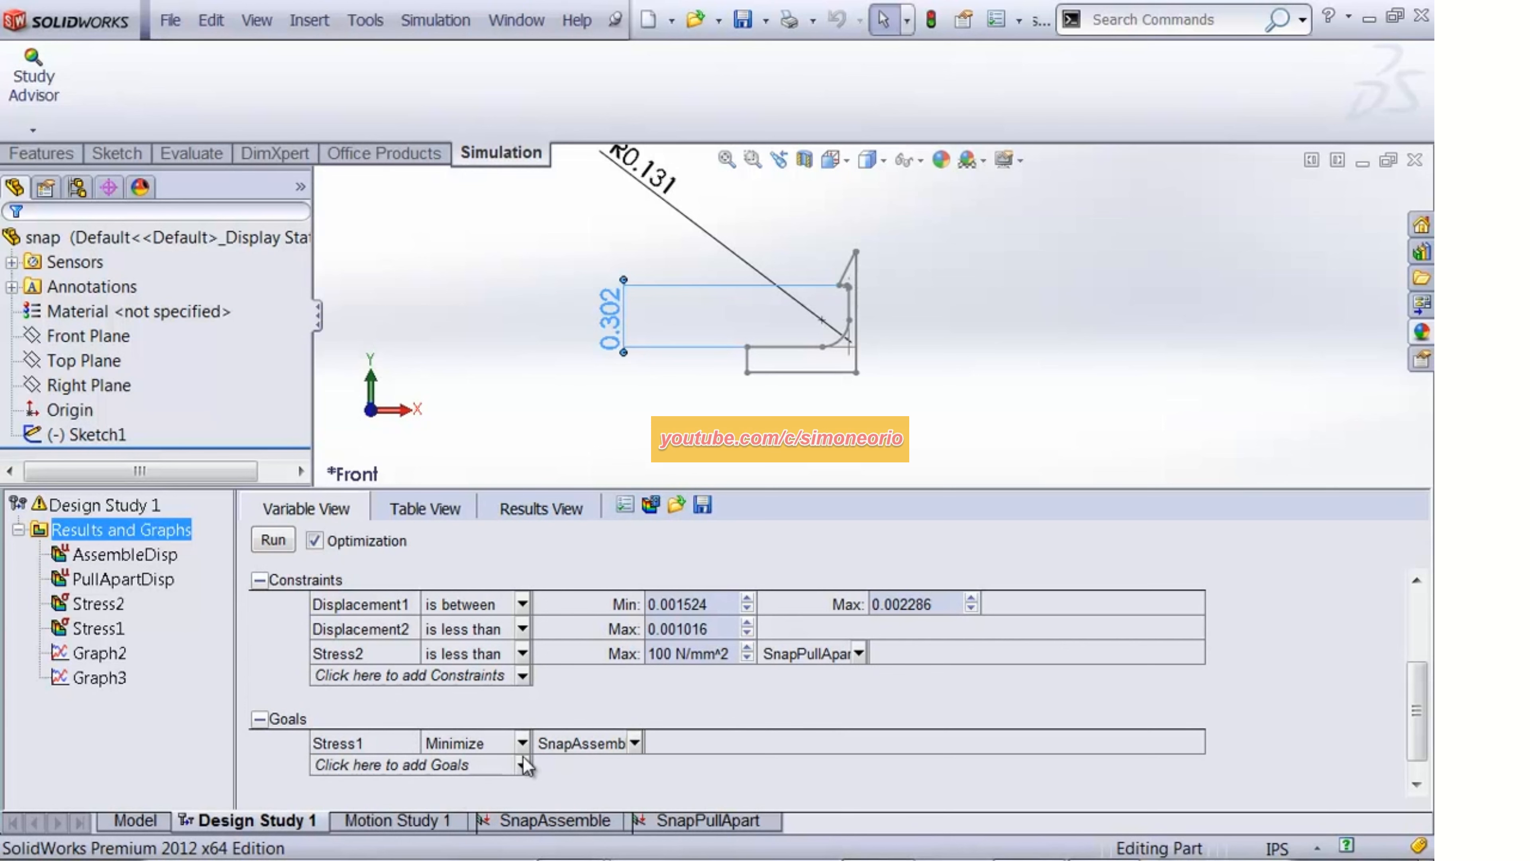
click(453, 410)
click(480, 361)
scroll(481, 361, up, 1)
scroll(482, 360, down, 1)
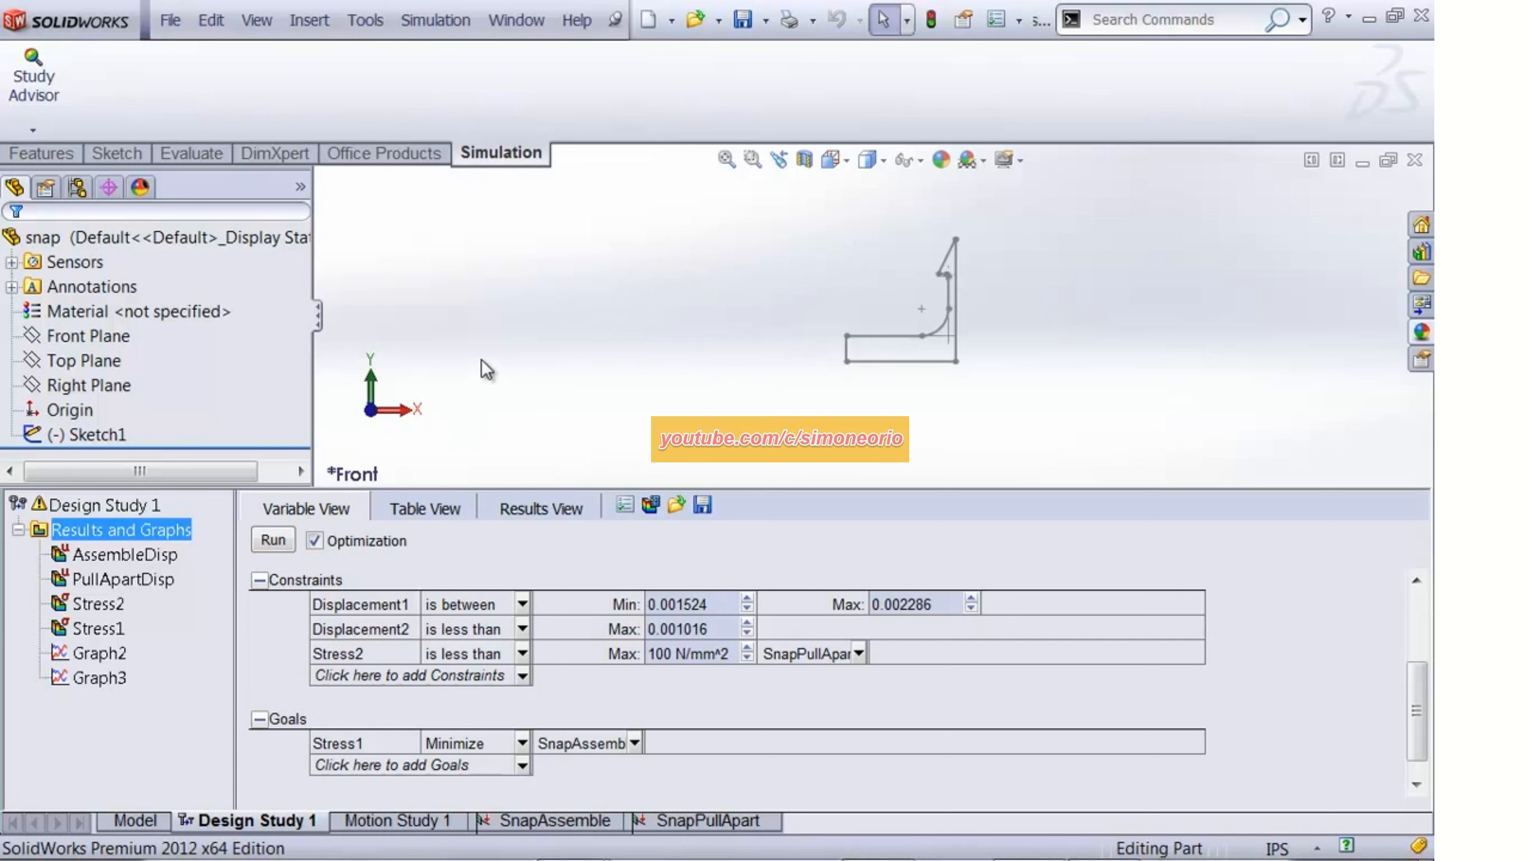
scroll(481, 360, down, 1)
mouse_move(872, 271)
ctrl+middle_down()
mouse_move(564, 304)
mouse_move(603, 284)
ctrl+middle_up()
scroll(563, 304, down, 1)
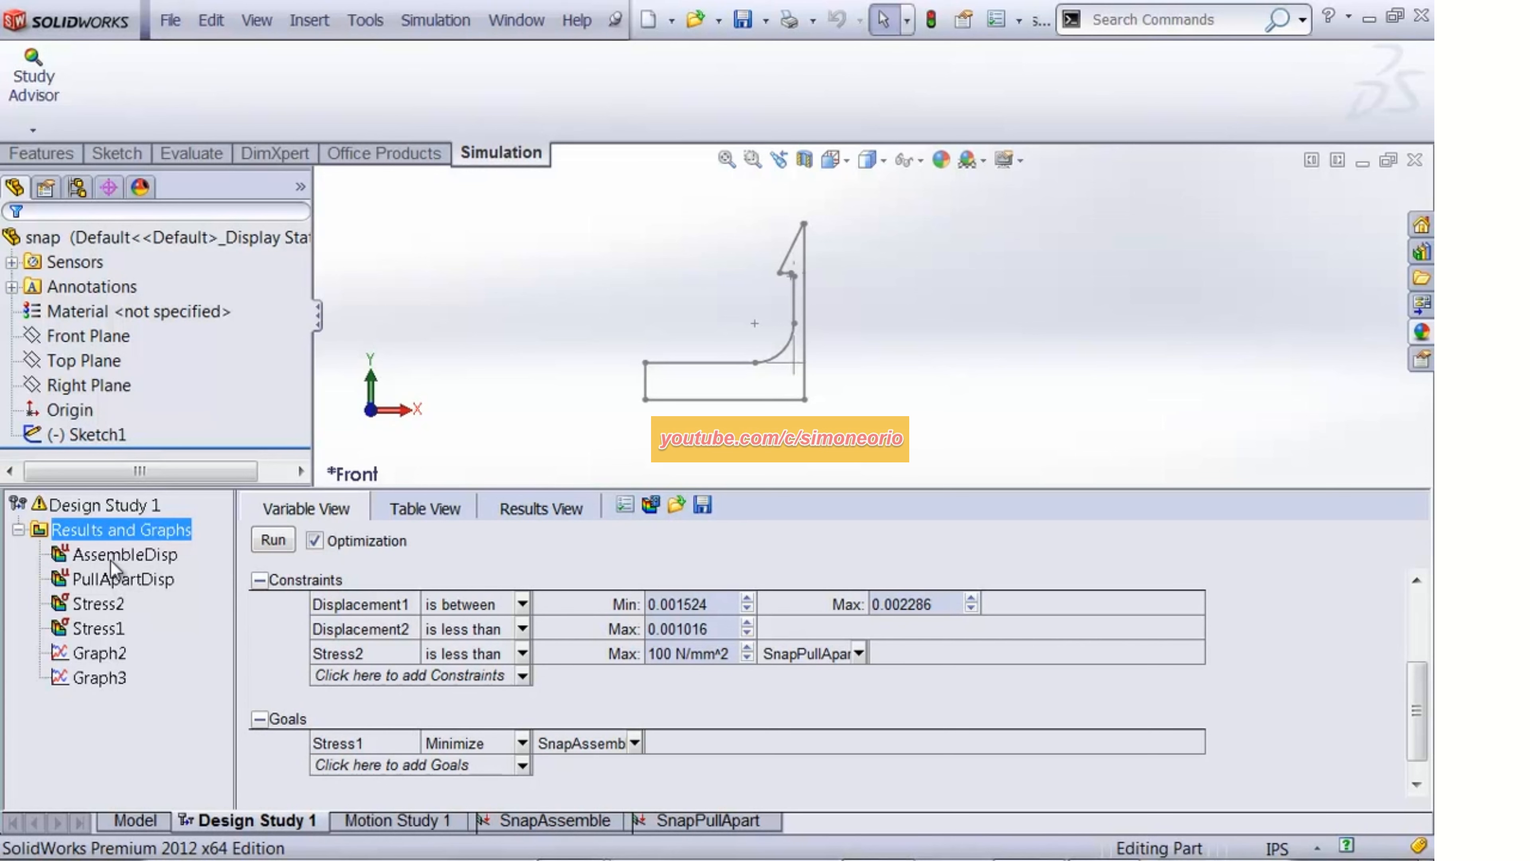
Display the AssembleDisp displacement plot for the Initial scenario in the design study results and hide the sketches
click(120, 556)
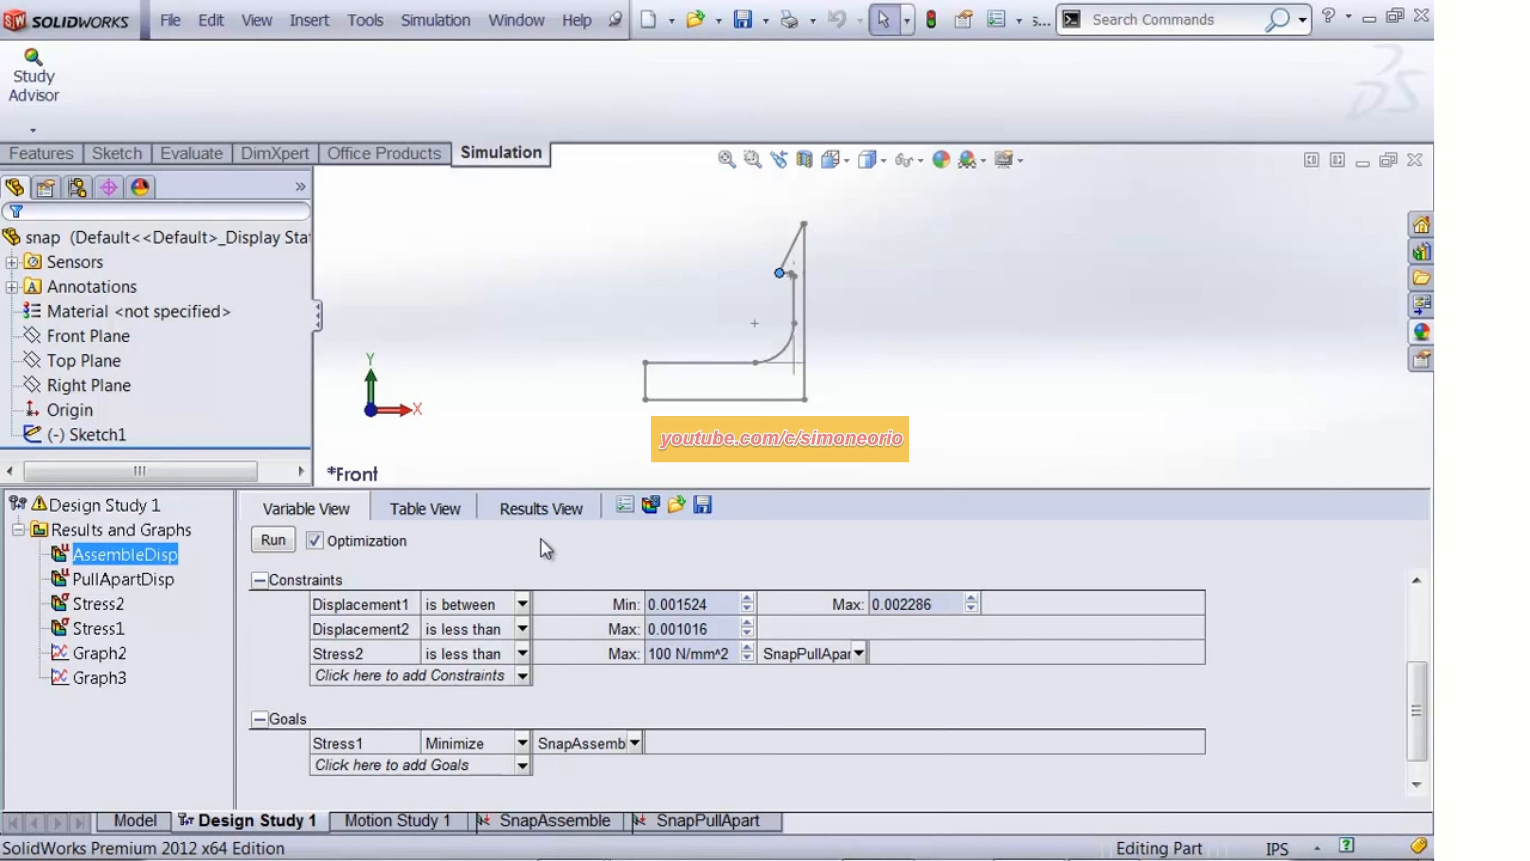
click(541, 510)
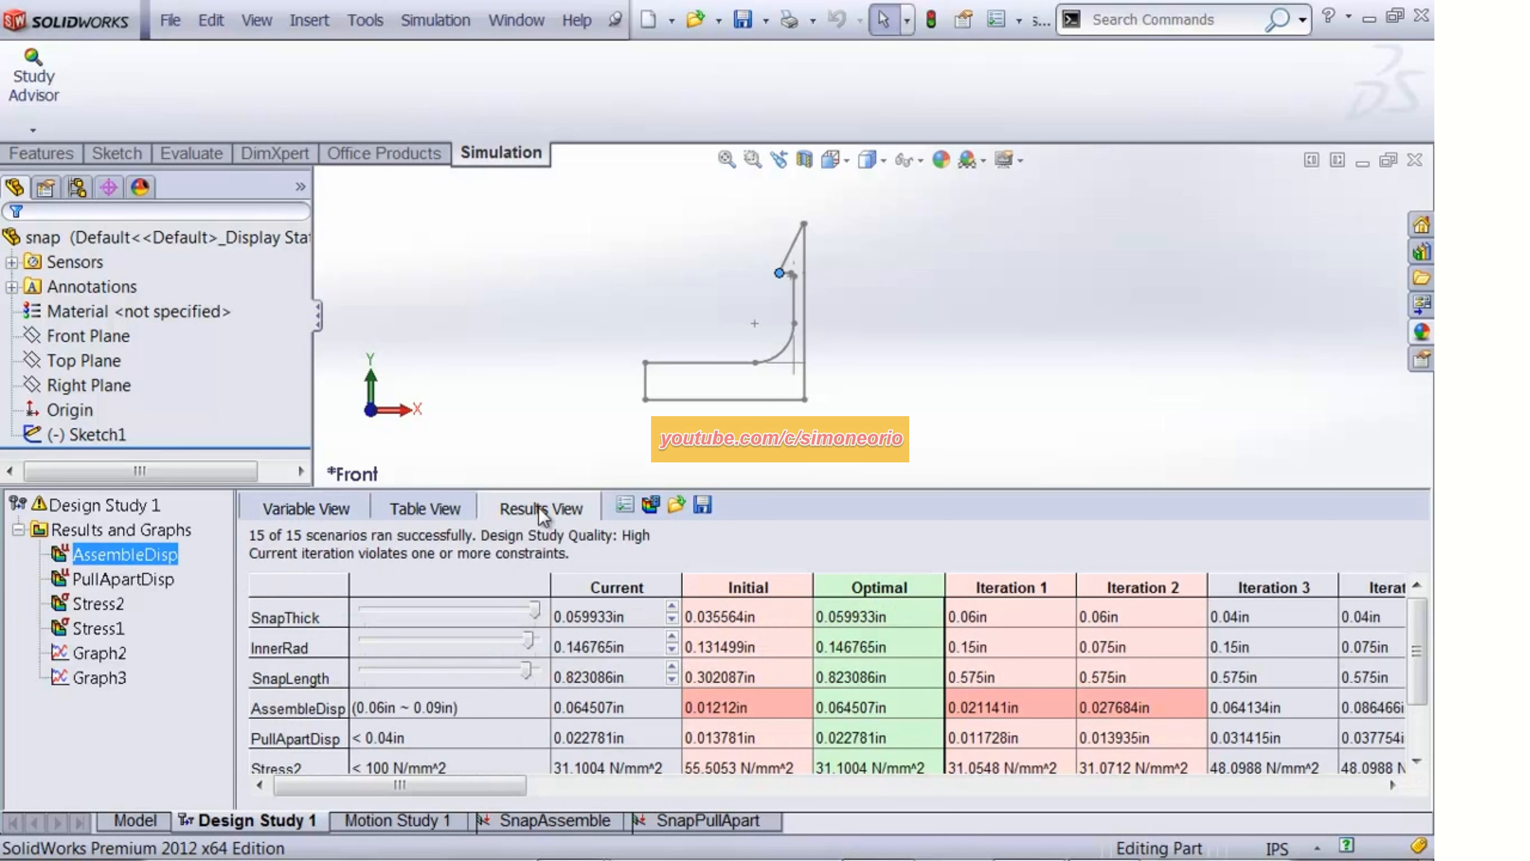
click(768, 582)
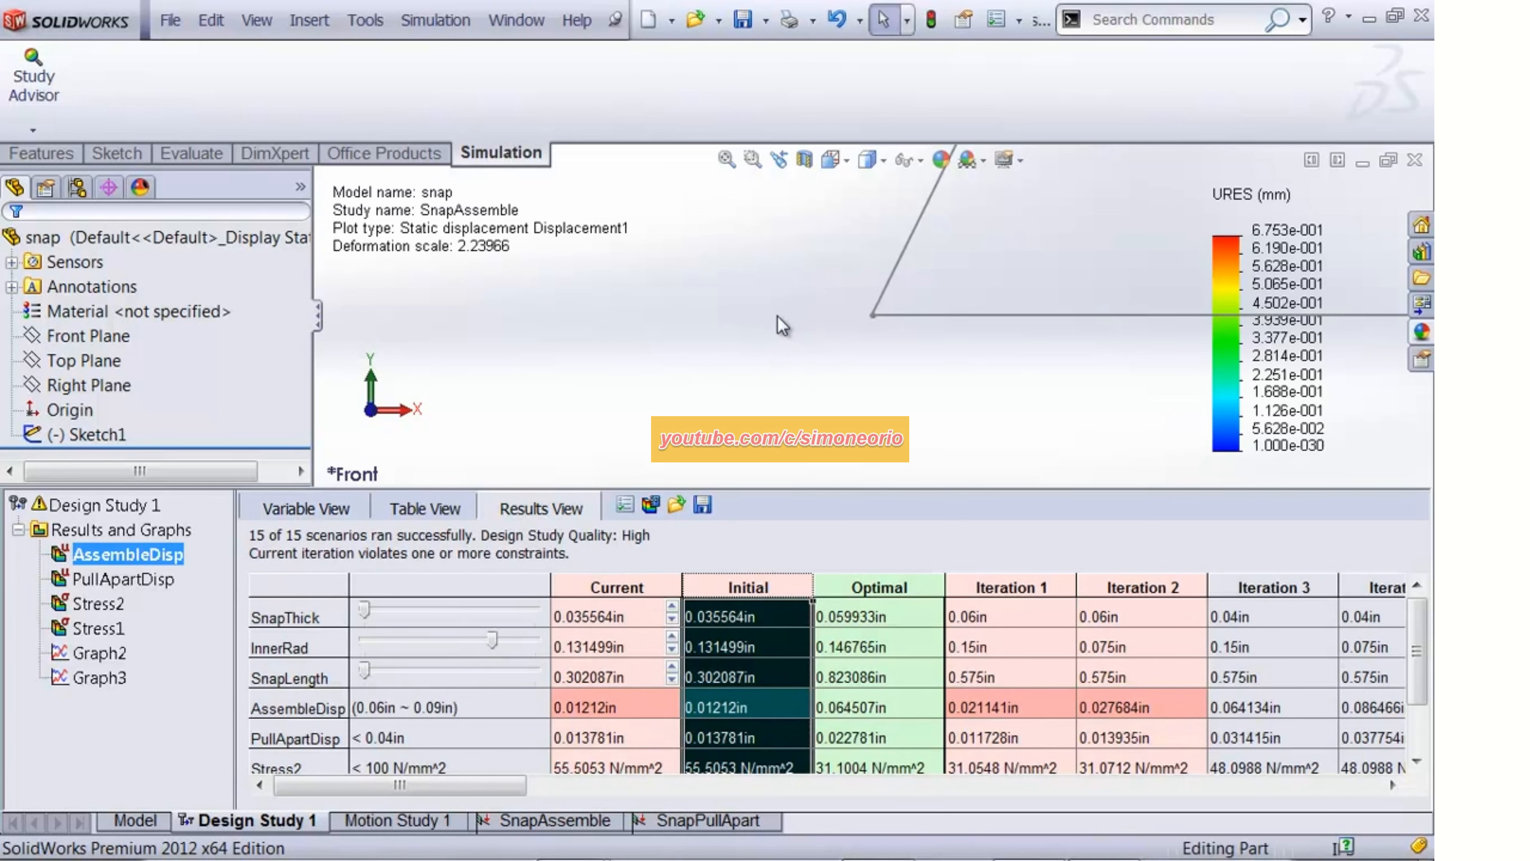
key(f)
ctrl+middle_drag(800, 288, 651, 301)
scroll(673, 295, up, 1)
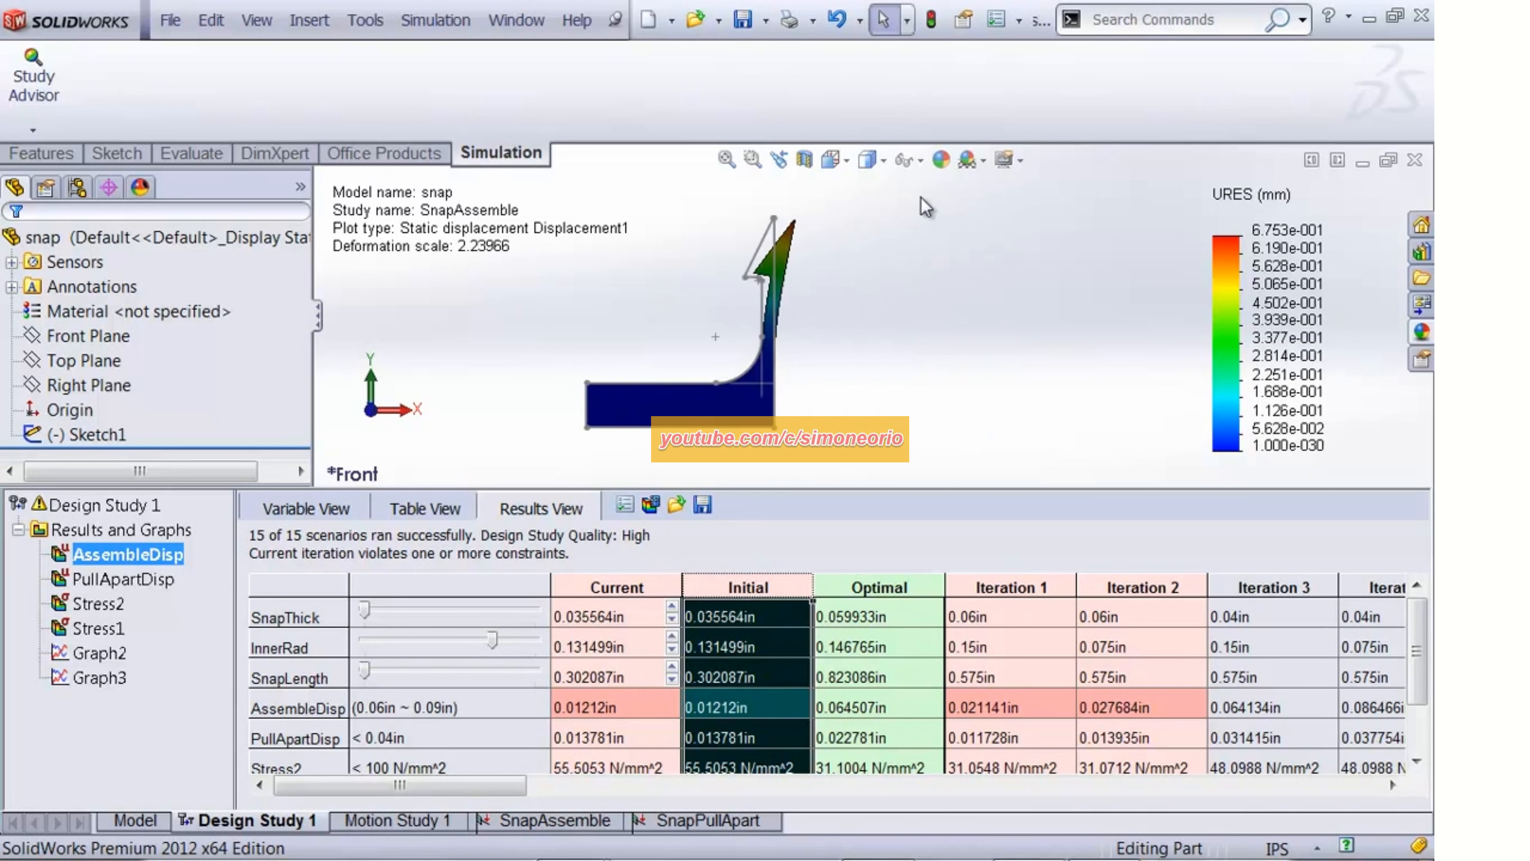
click(919, 160)
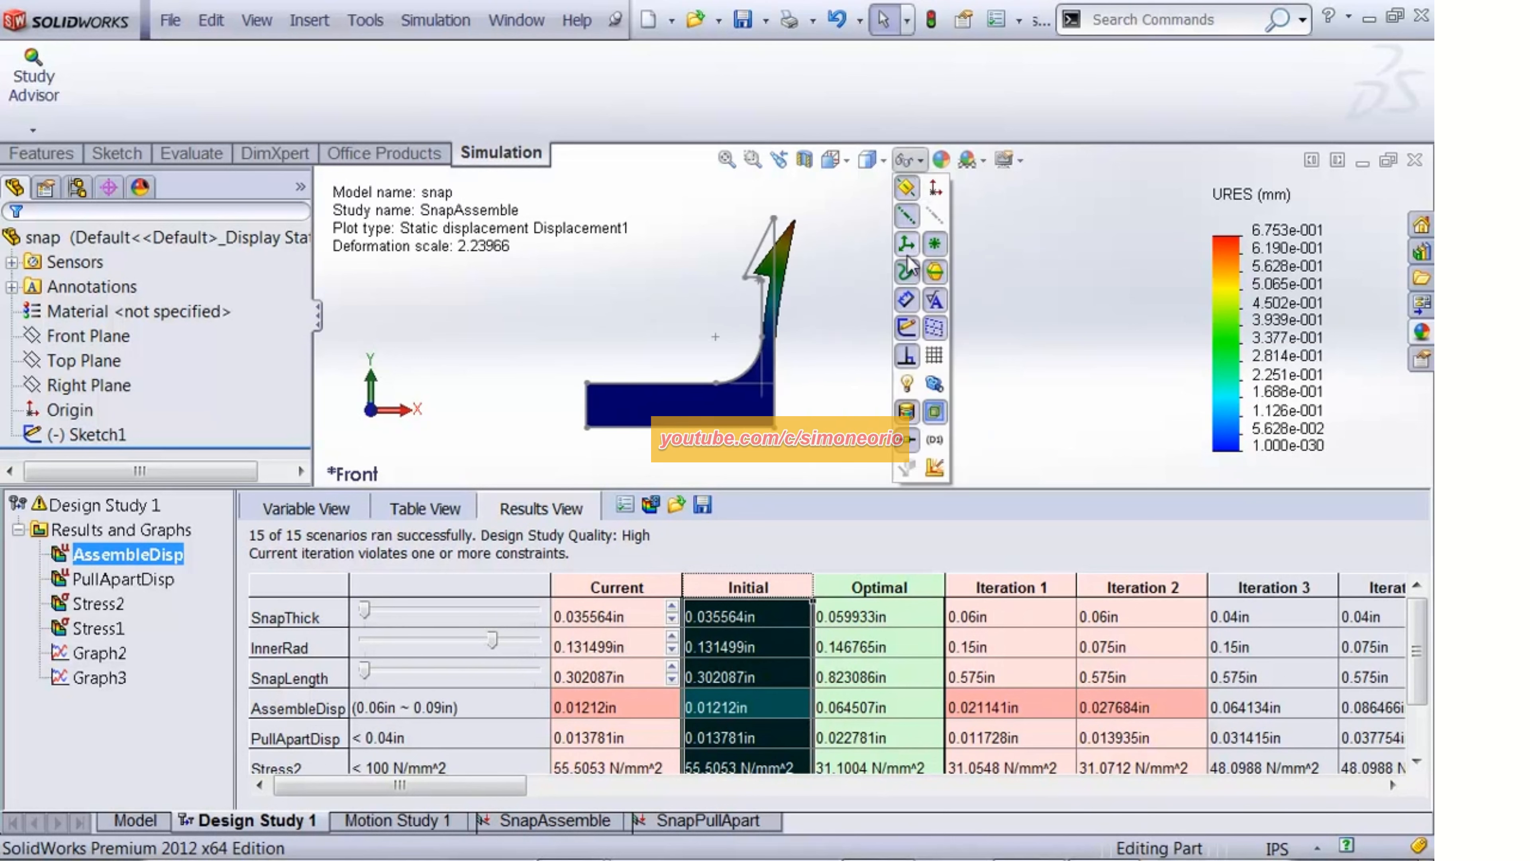
click(907, 331)
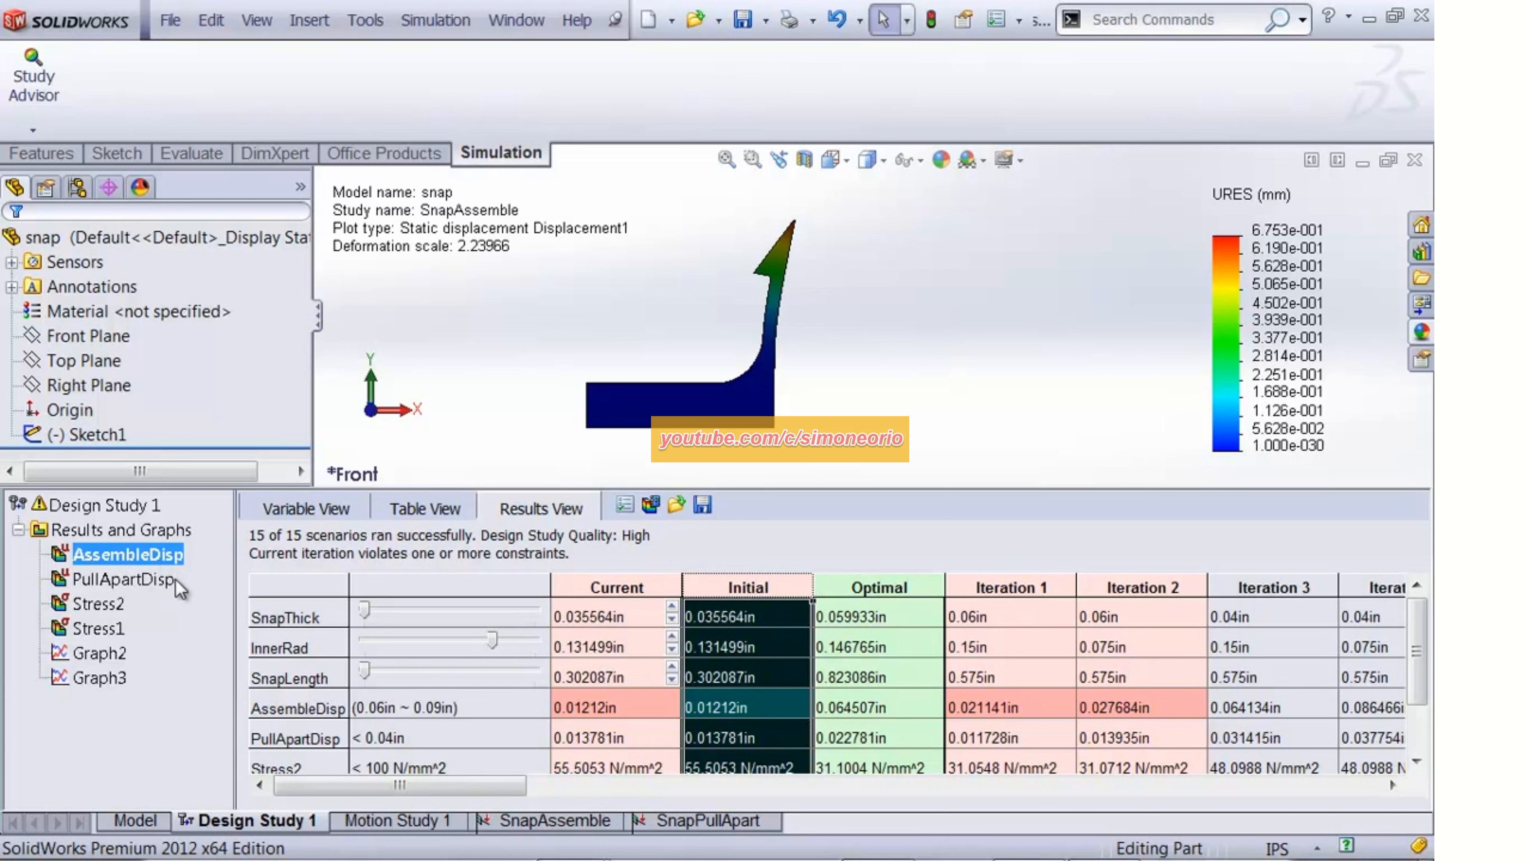
View the PullApartDisp plot for the Initial scenario and the Stress2 plot for Initial, Optimal, Iteration 1 and Iteration 2
click(149, 582)
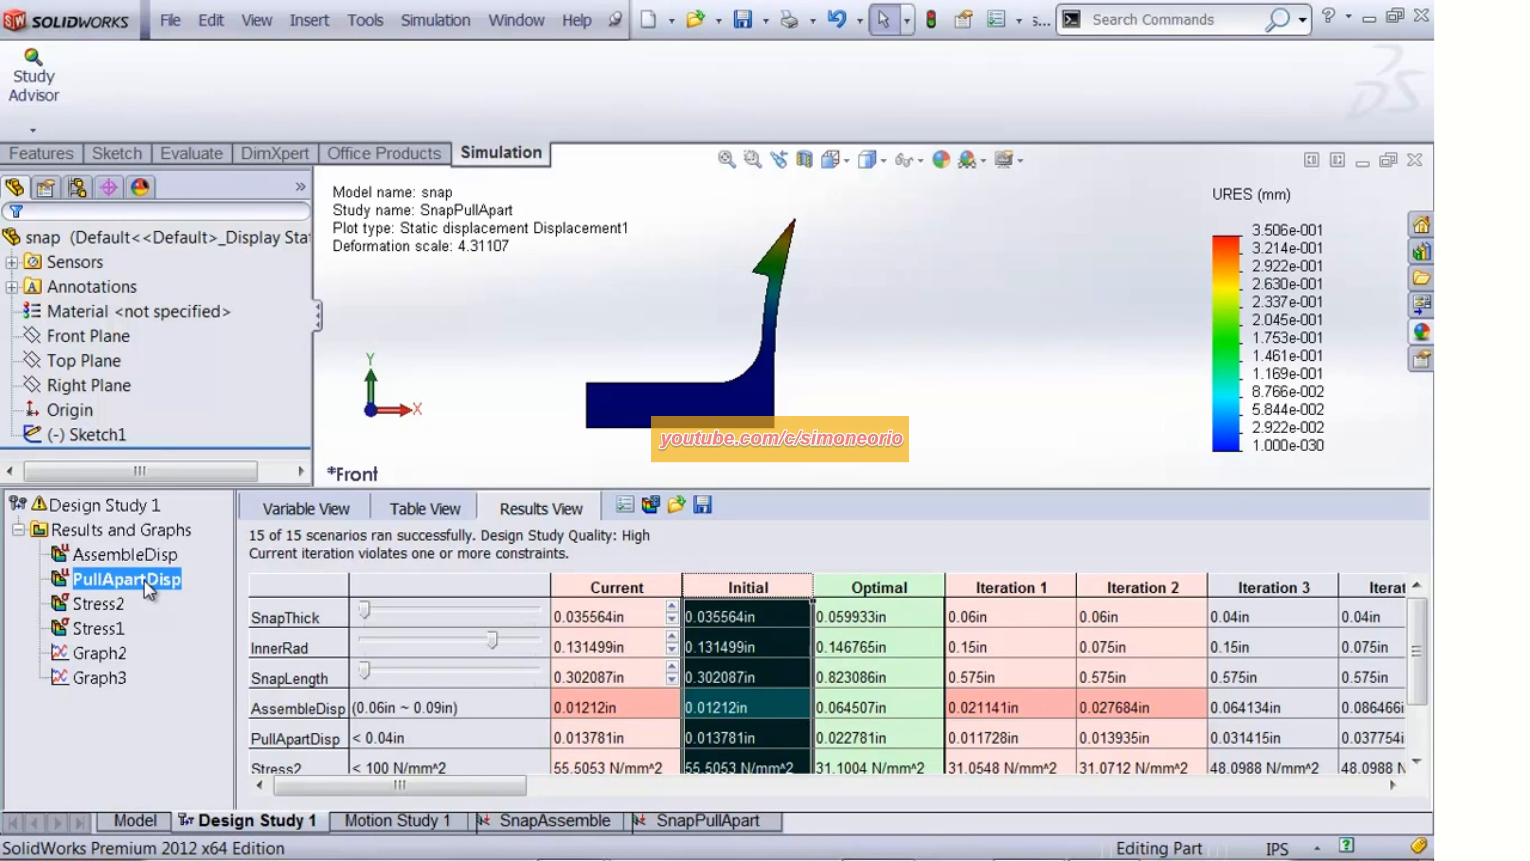
click(94, 604)
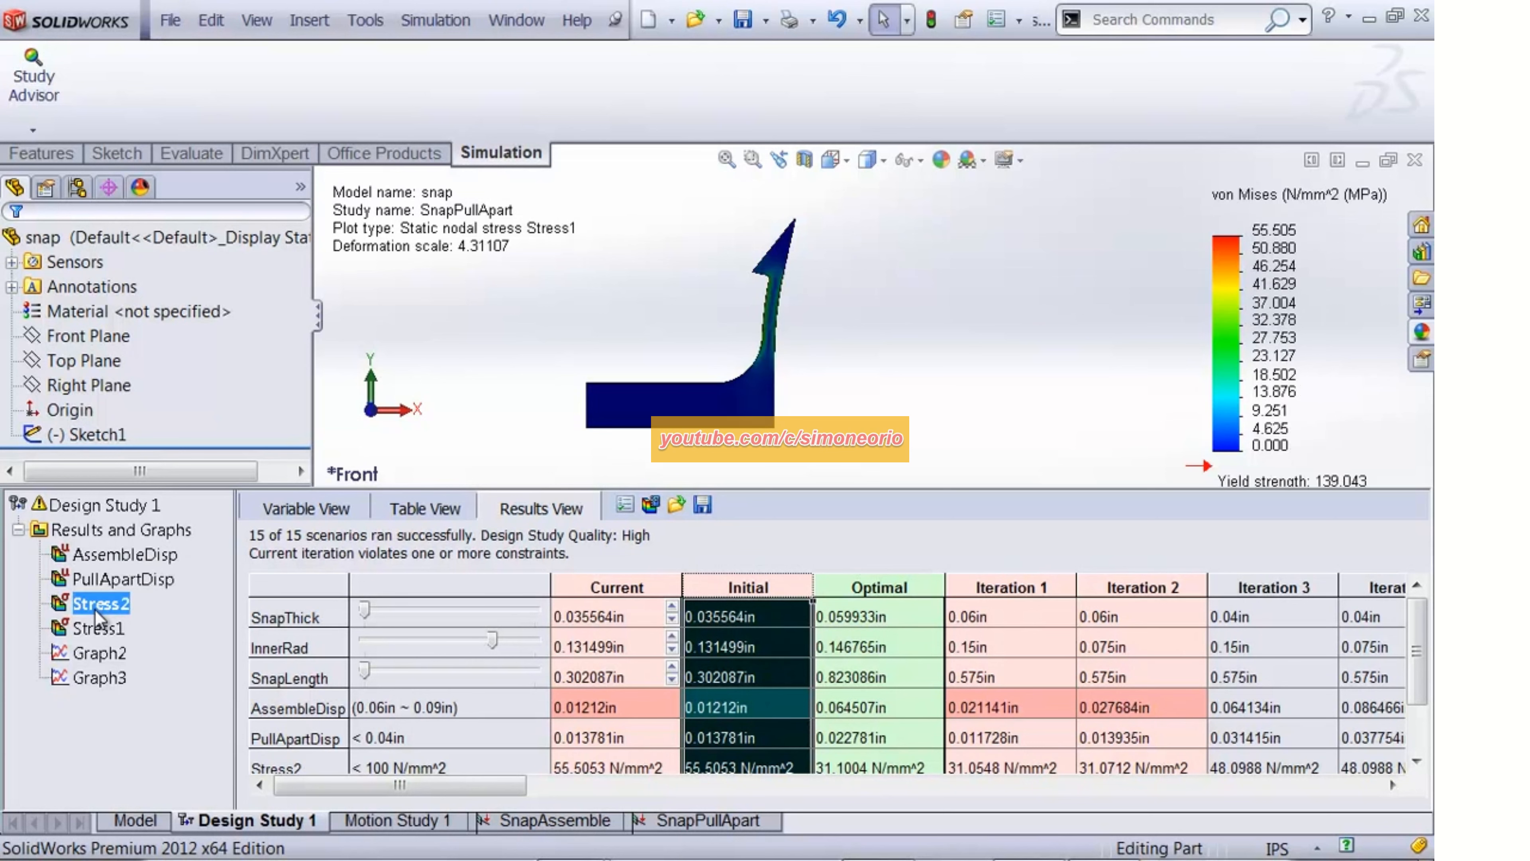
click(897, 584)
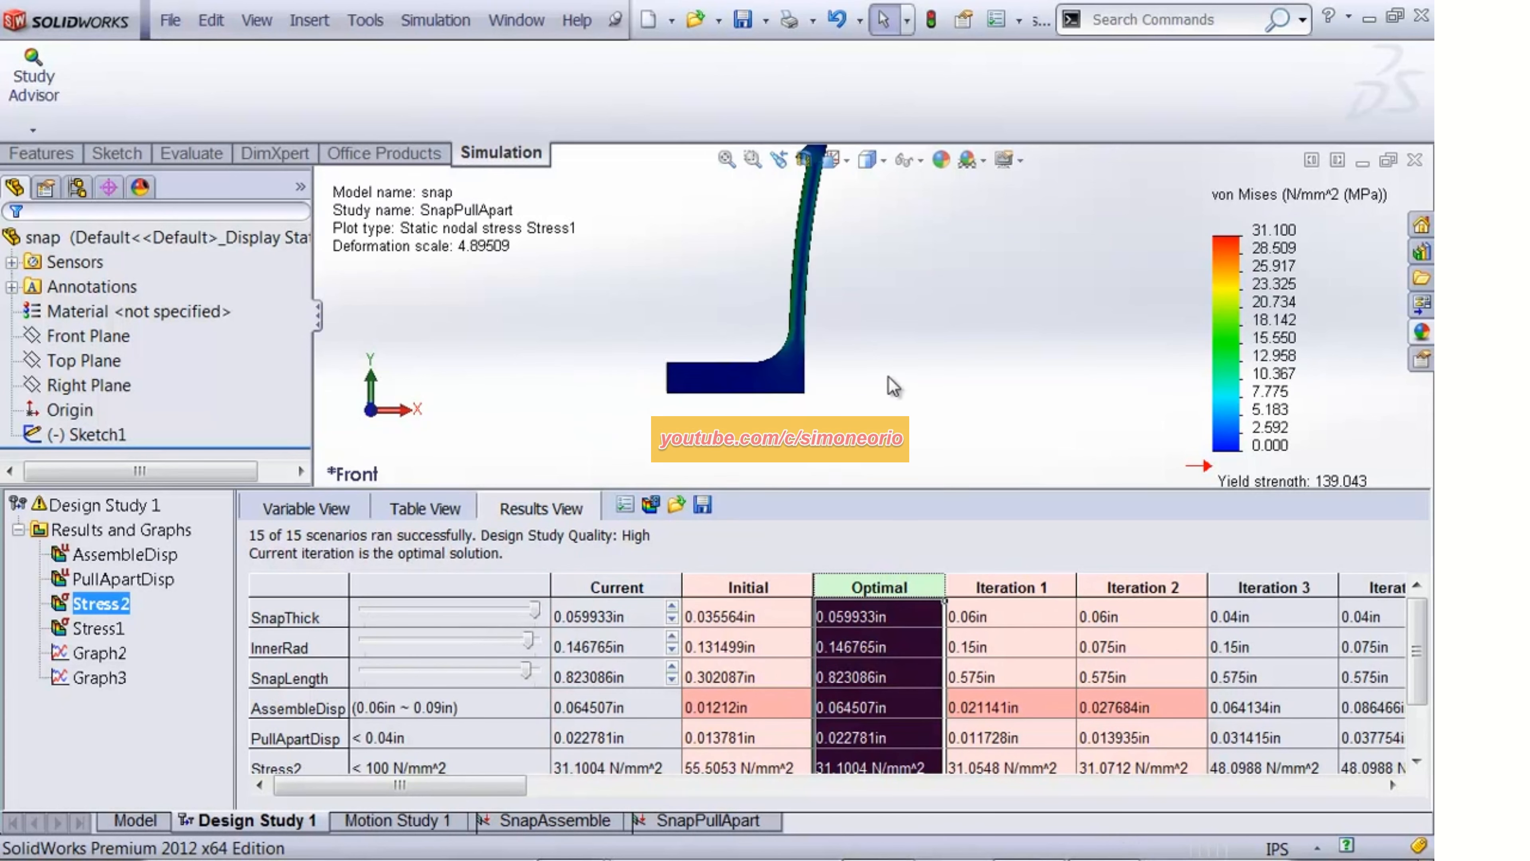
click(1016, 578)
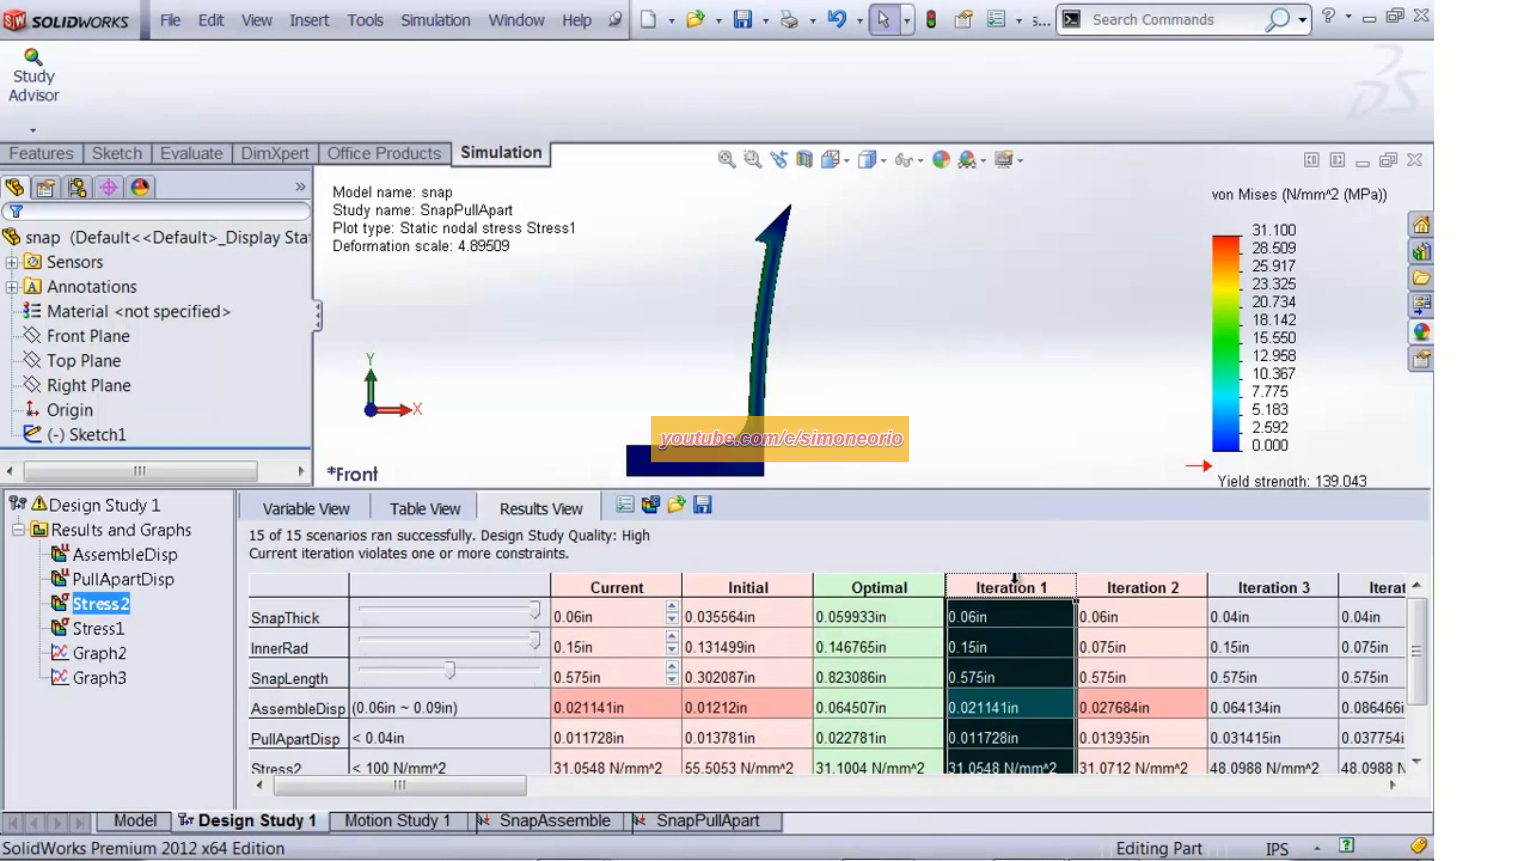
click(1130, 582)
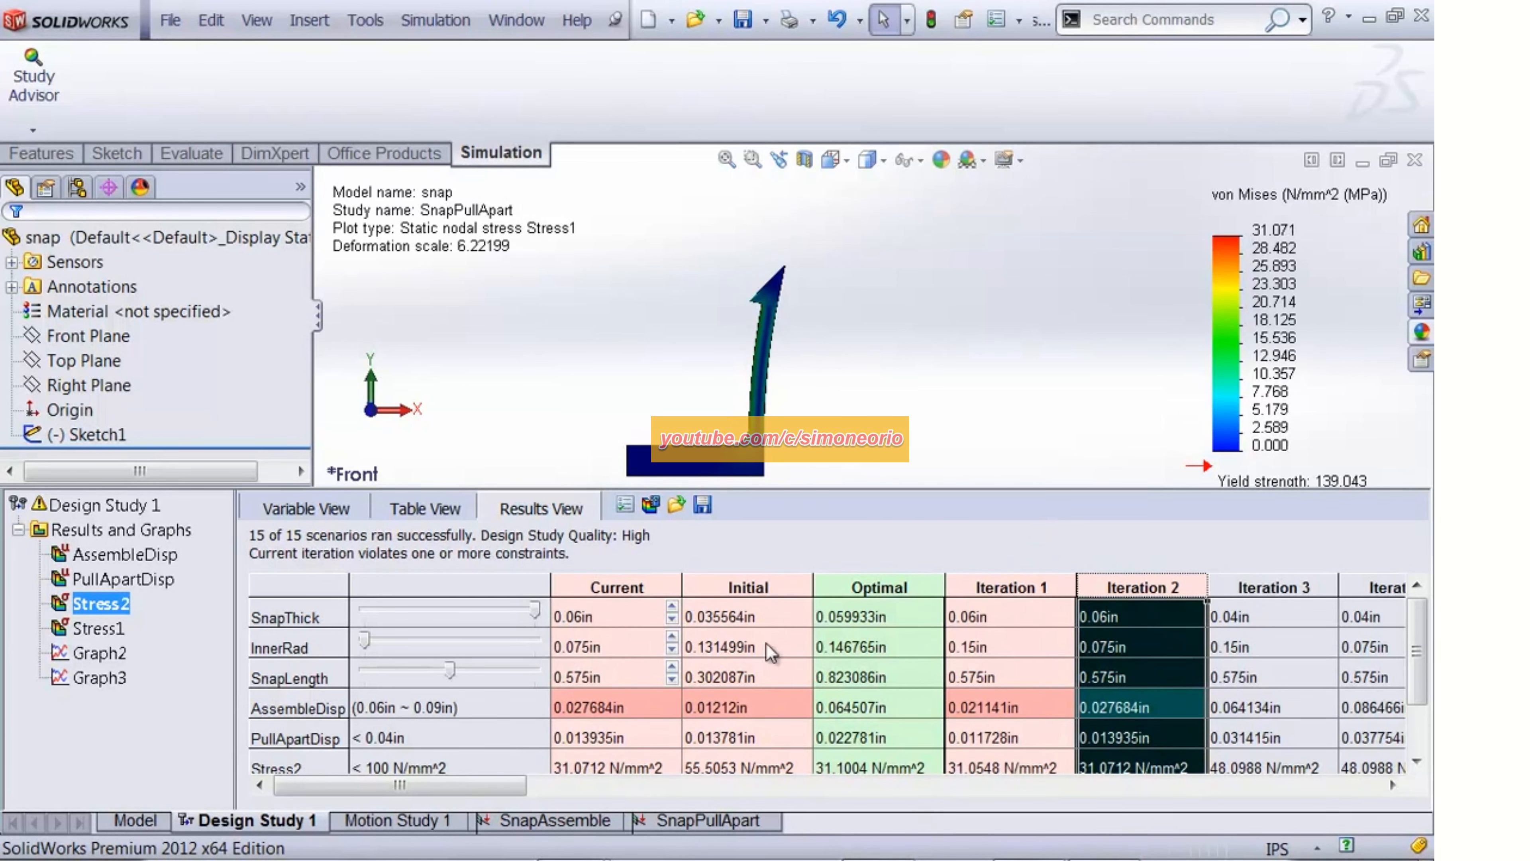
Step the Stress2 plot through the results of Iterations 3, 4, 5 and 6
drag(494, 785, 653, 785)
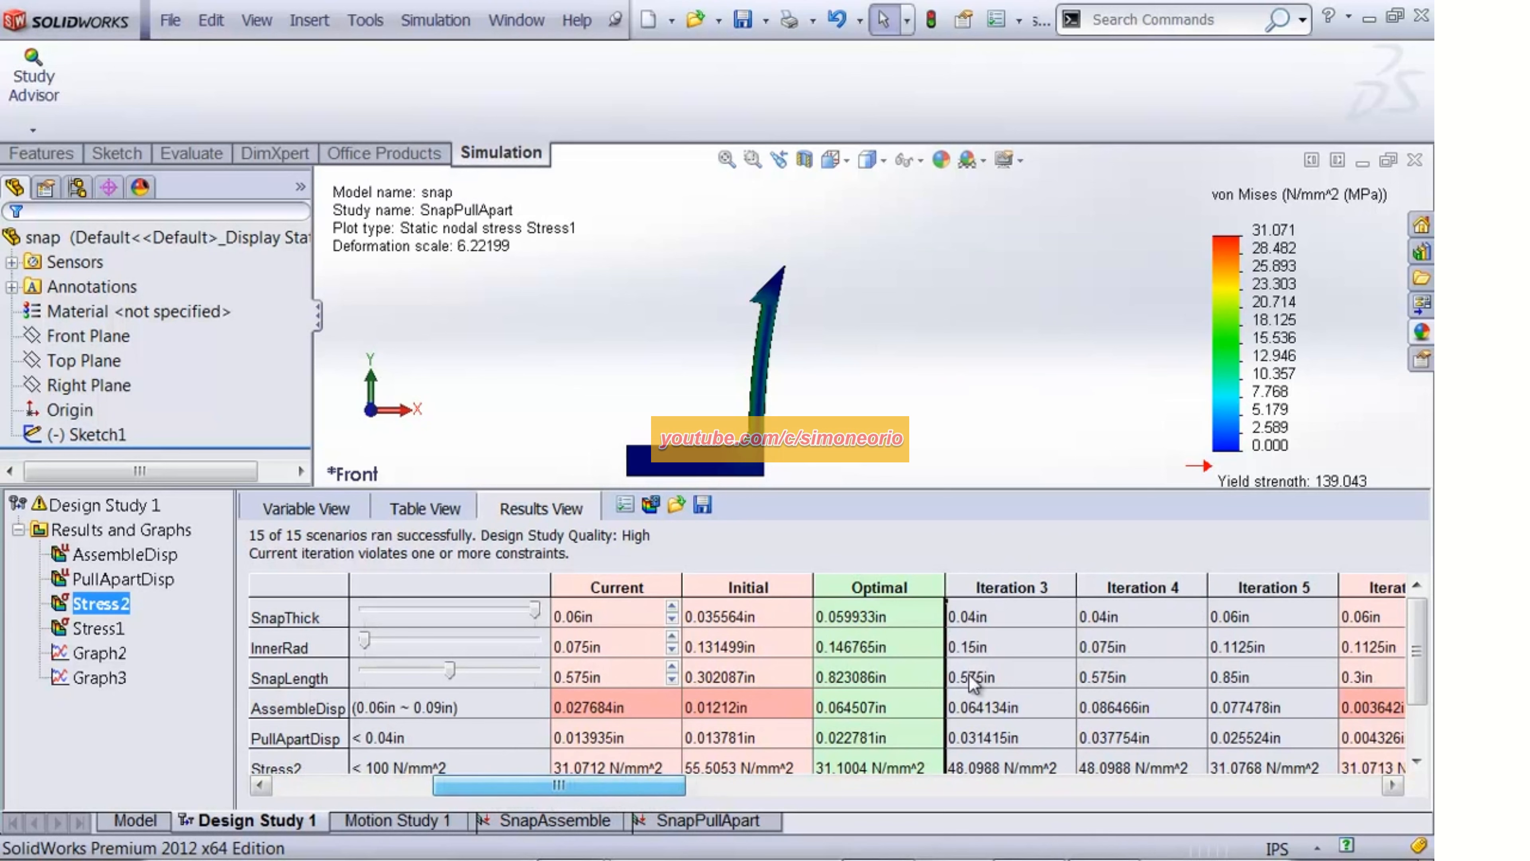
click(1004, 588)
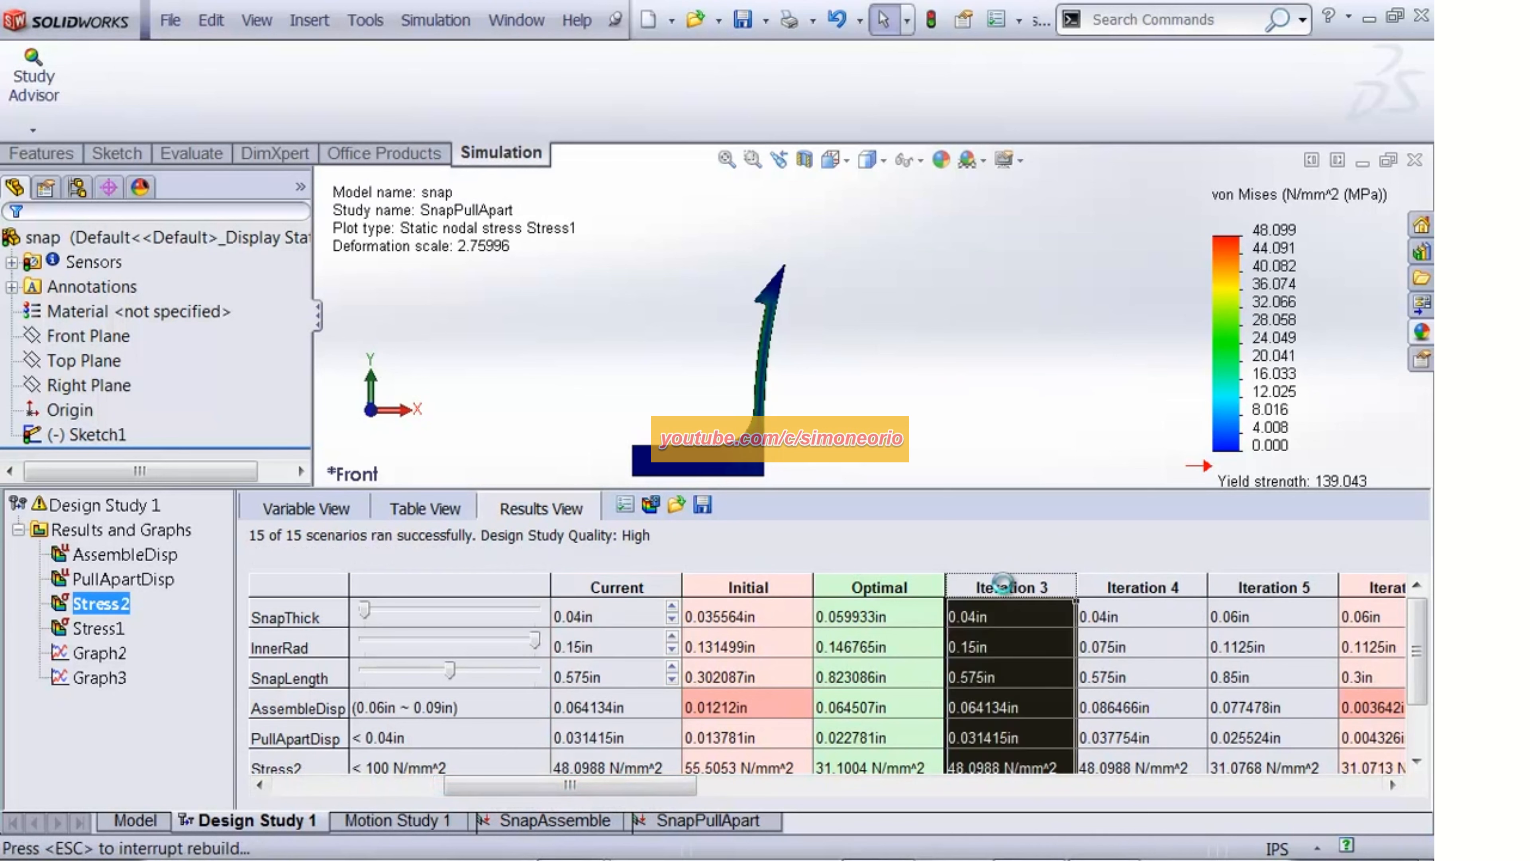
click(1127, 578)
click(1242, 574)
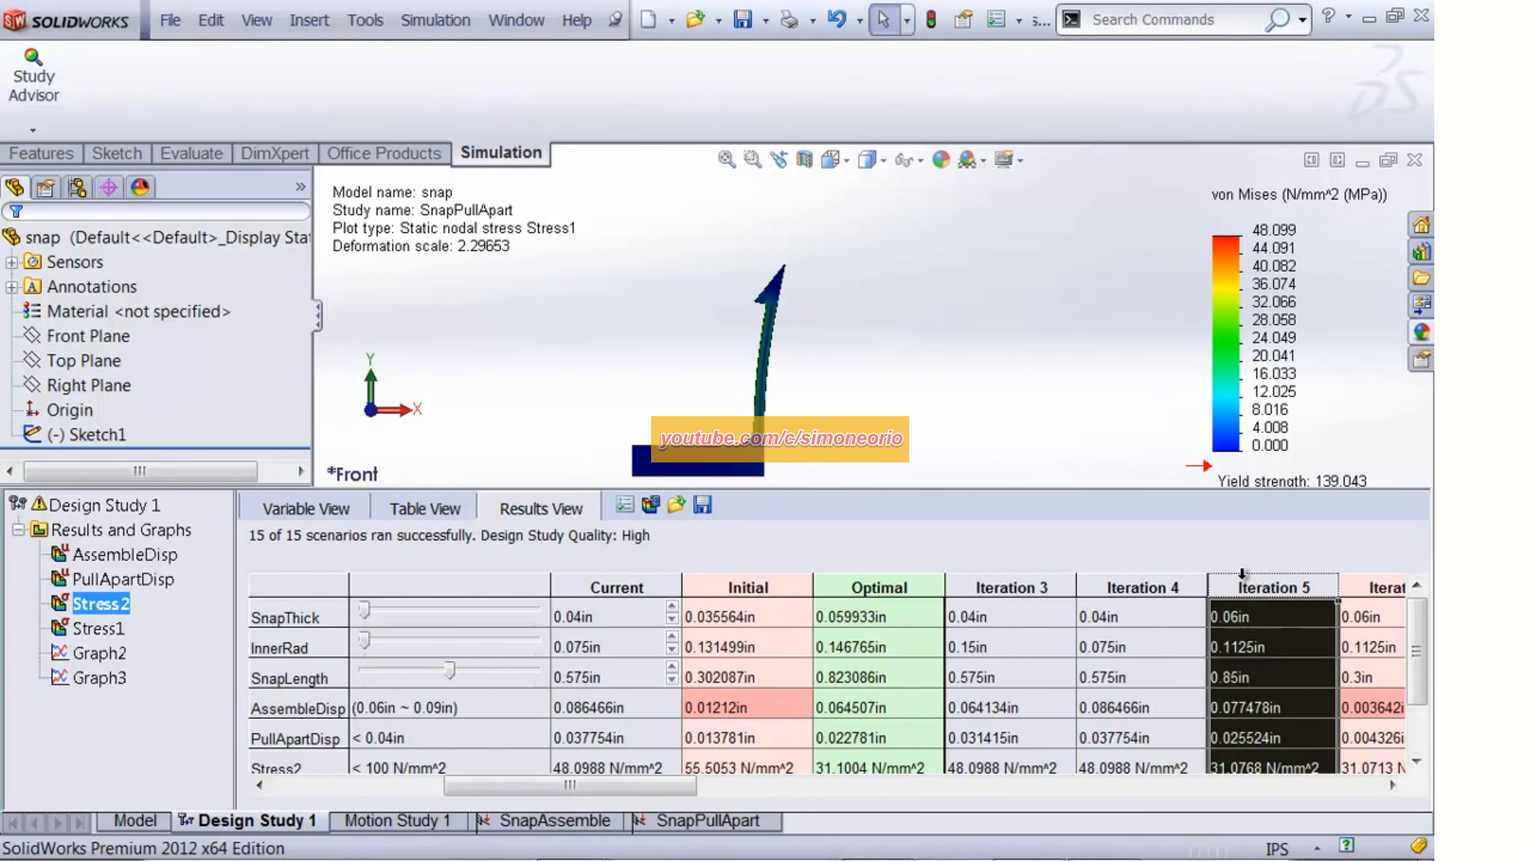
drag(671, 795, 760, 795)
click(1253, 583)
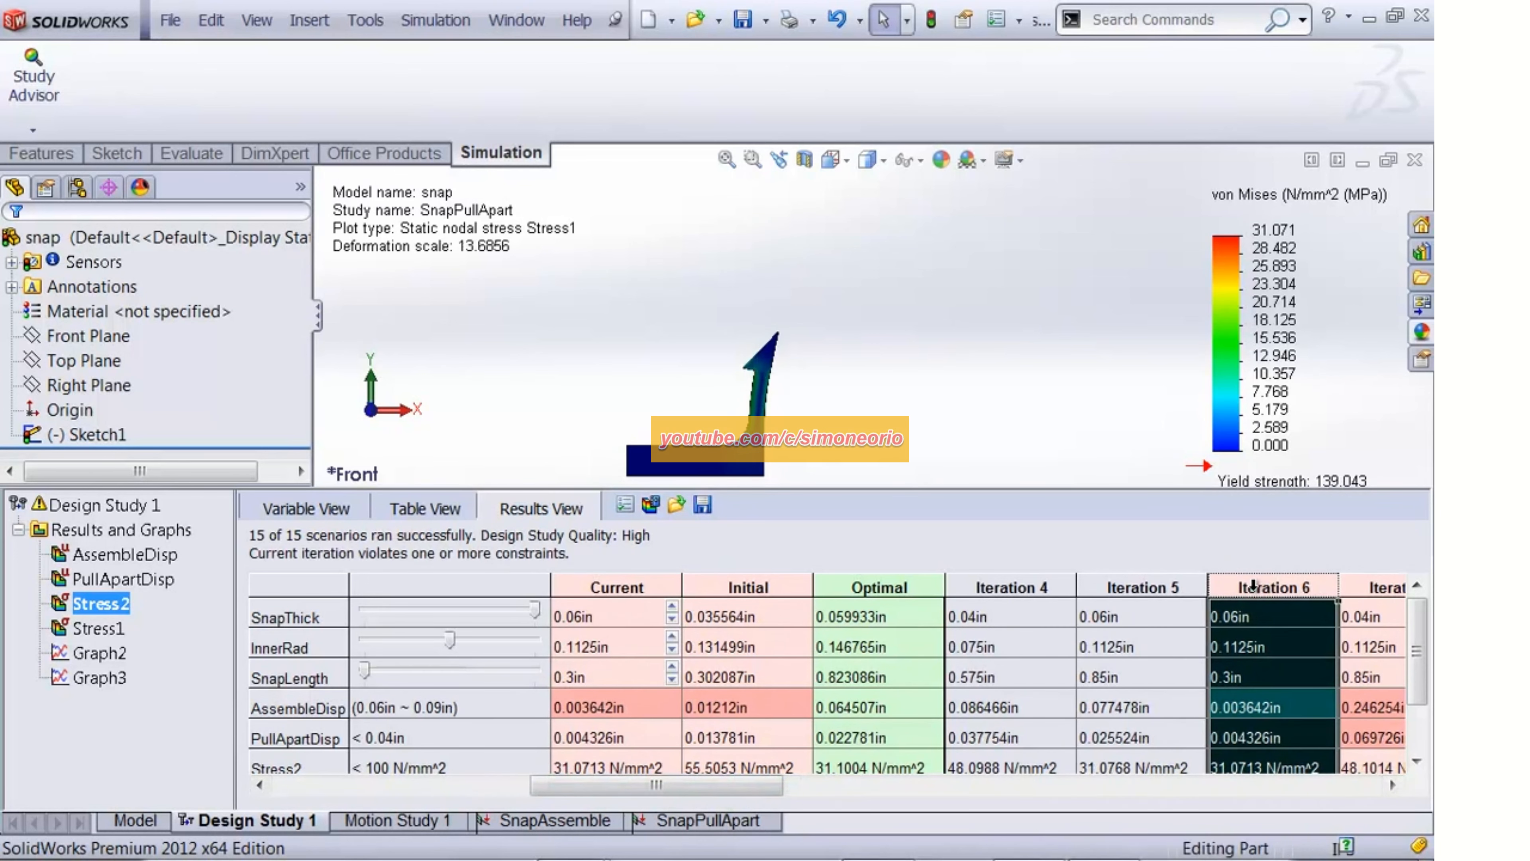
Load Iterations 7, 8 and 10 from the design study results to compare their Stress2 plots
drag(710, 788, 879, 785)
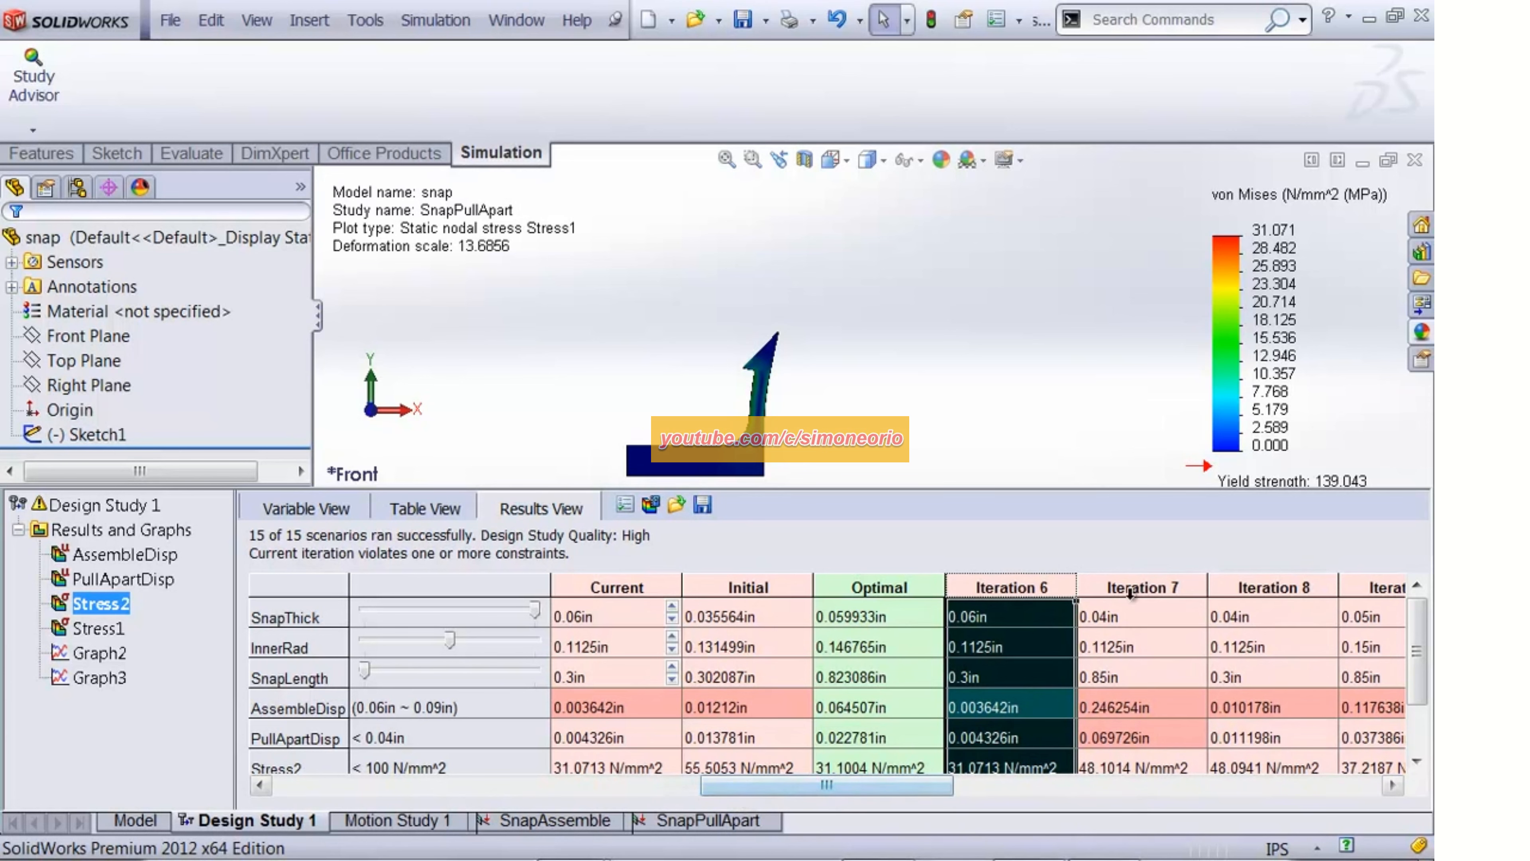
click(1130, 589)
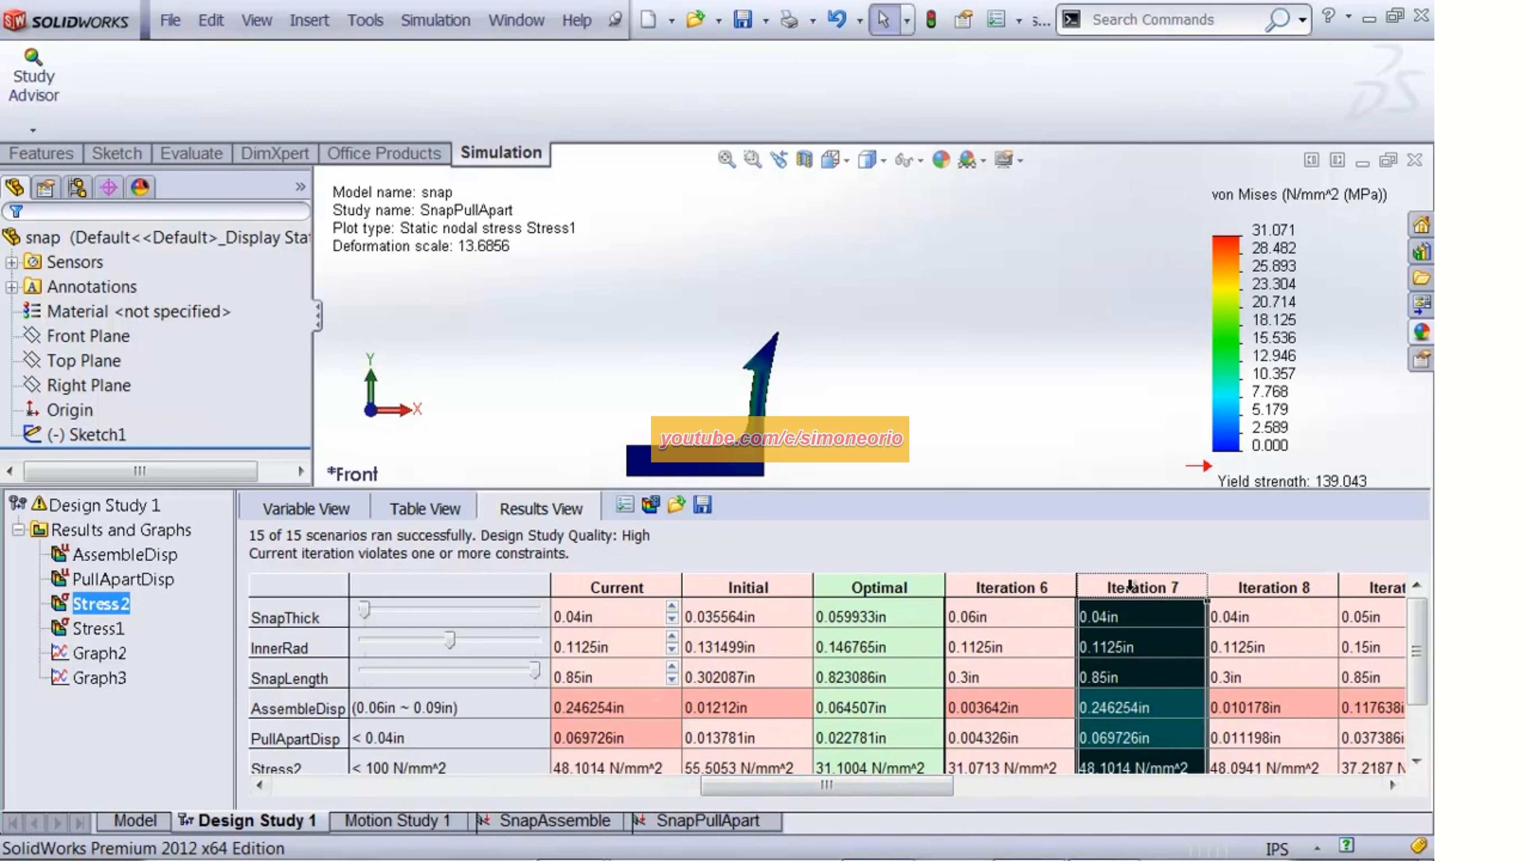
click(1253, 584)
drag(810, 789, 1135, 787)
click(1132, 589)
click(1091, 580)
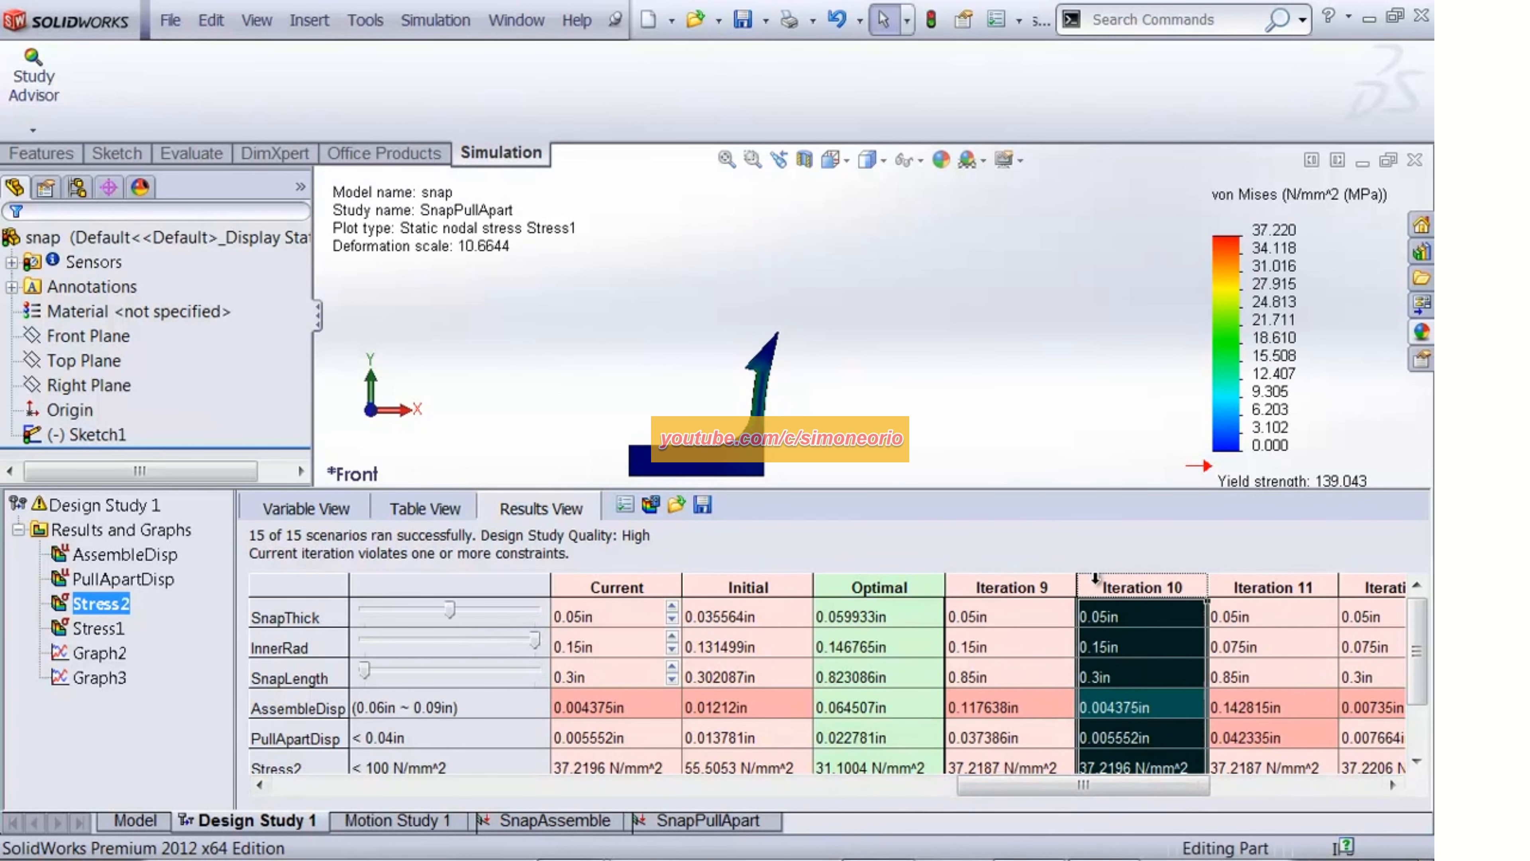
Open the Graph2 local trend graph of AssembleDisp against SnapThick
double_click(99, 654)
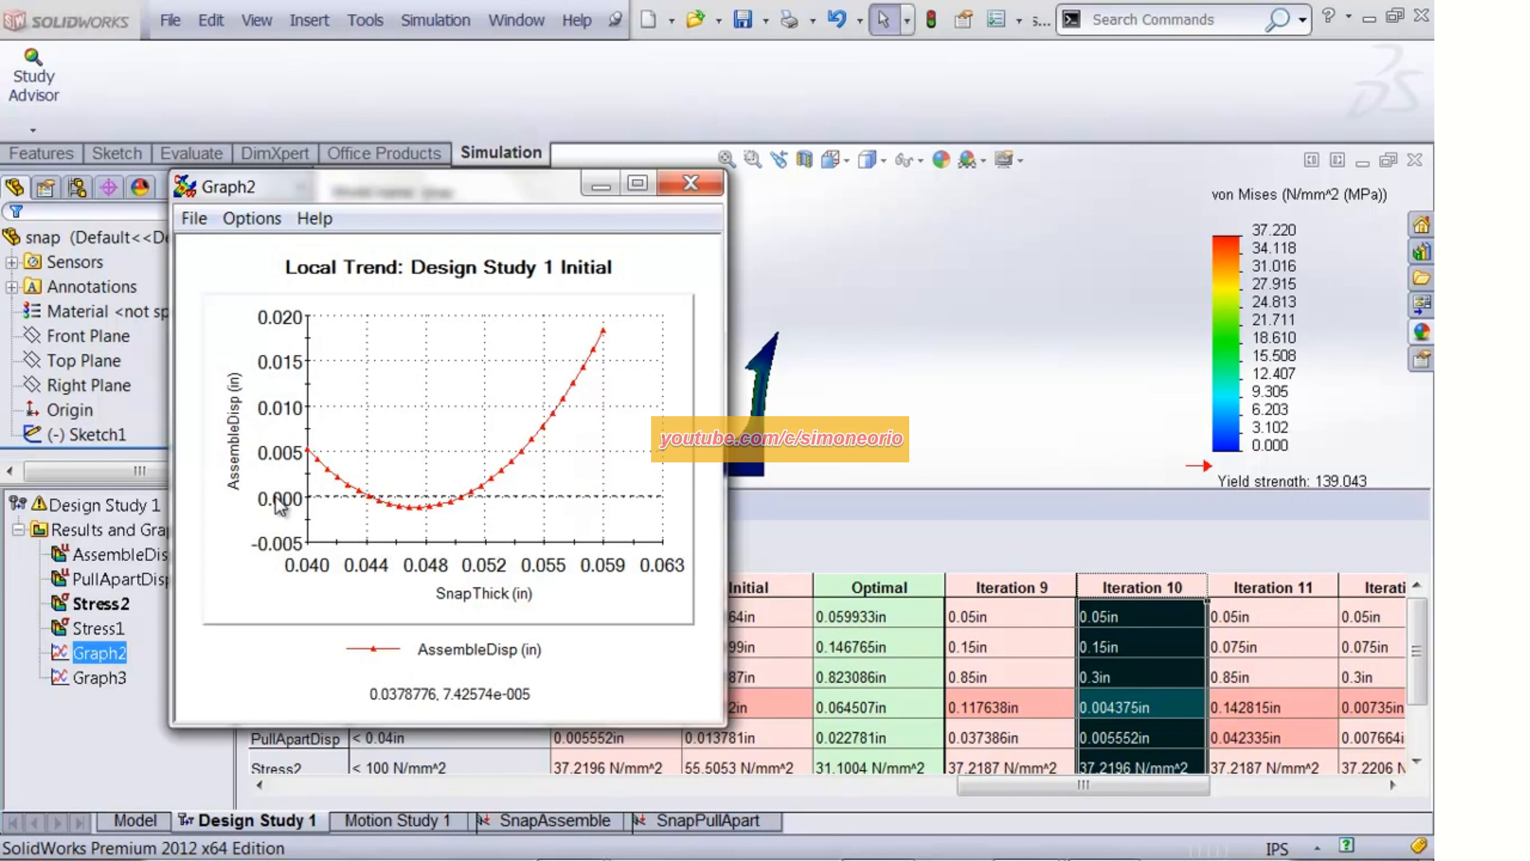
Close the Graph2 trend graph, then view and close the Graph3 local trend graph of AssembleDisp against InnerRad
drag(428, 188, 345, 96)
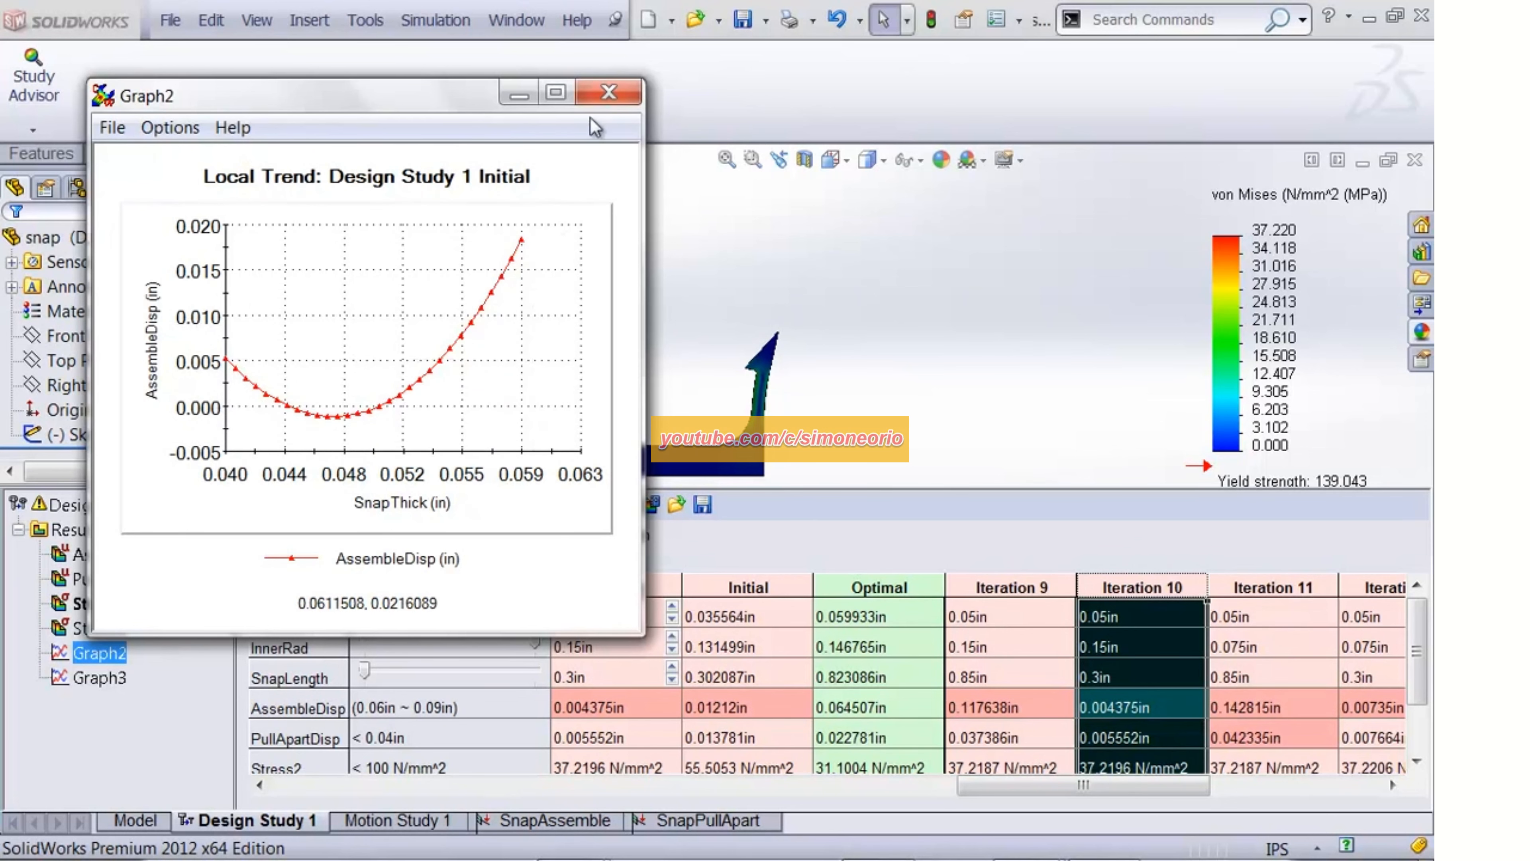
click(607, 93)
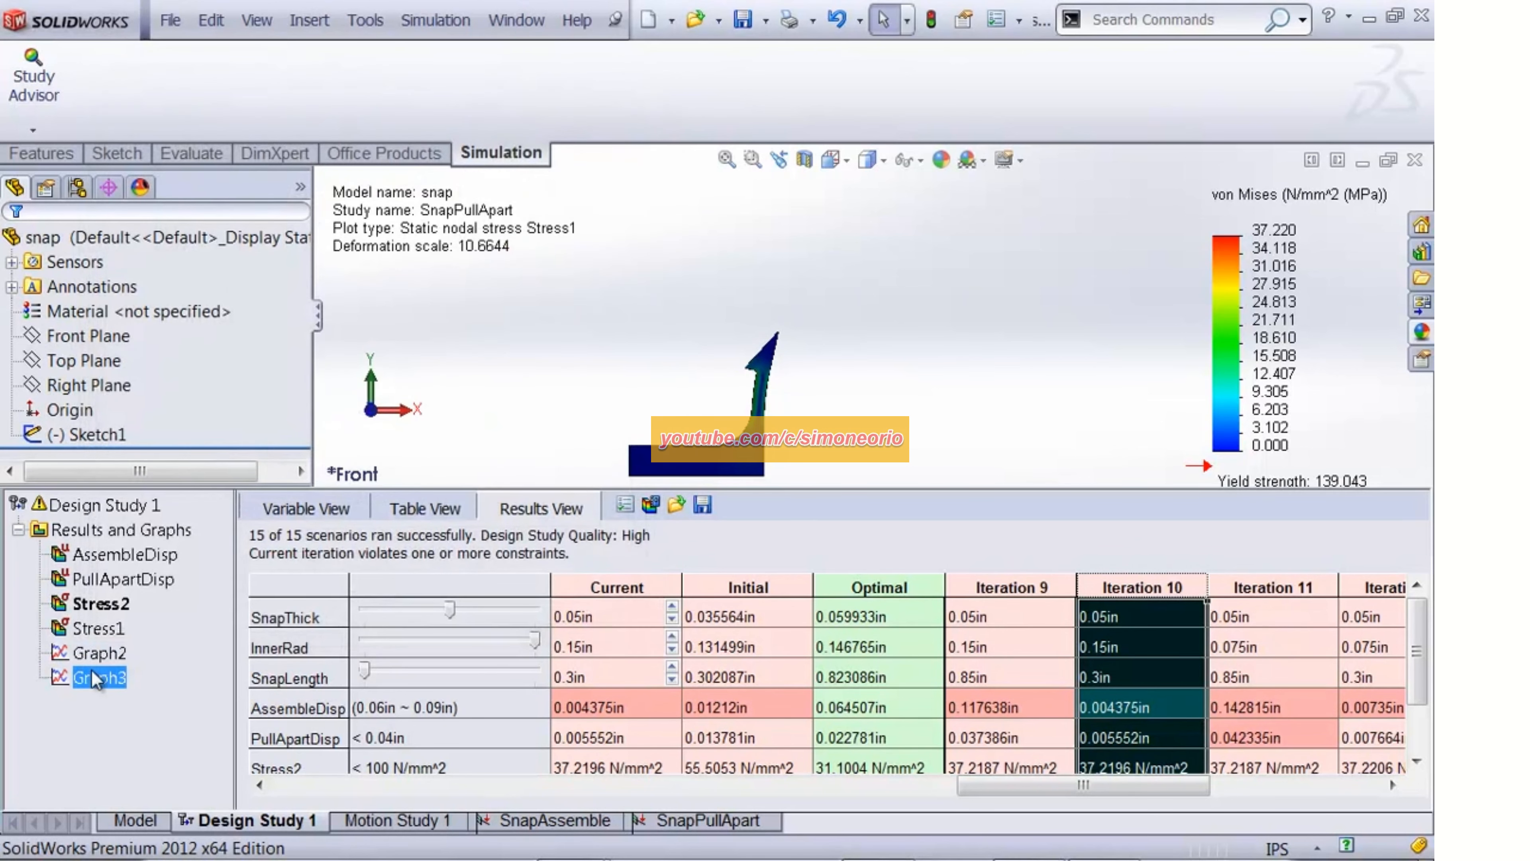
double_click(96, 676)
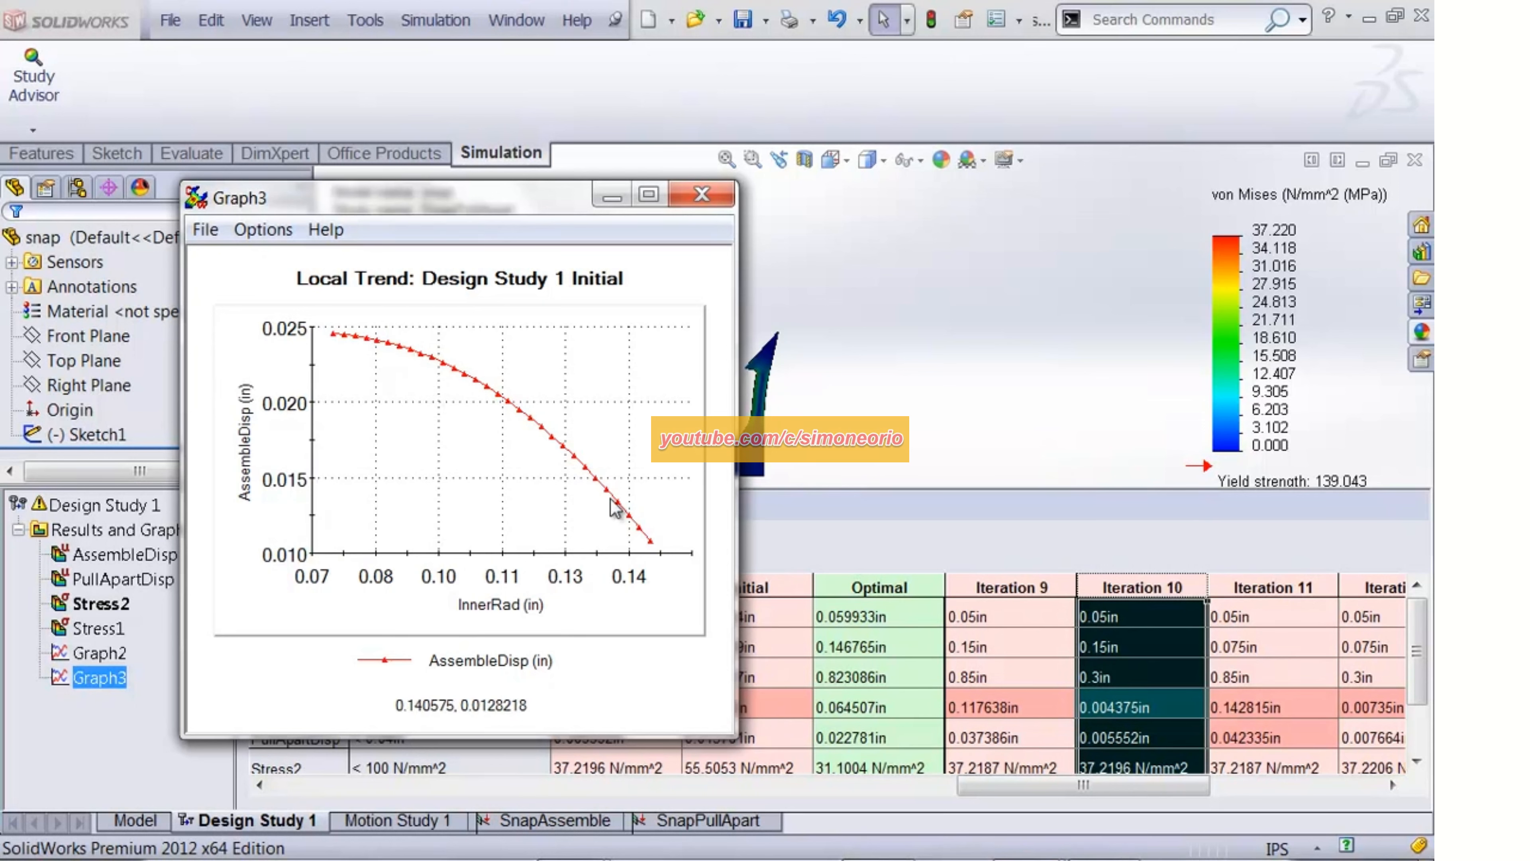
click(702, 193)
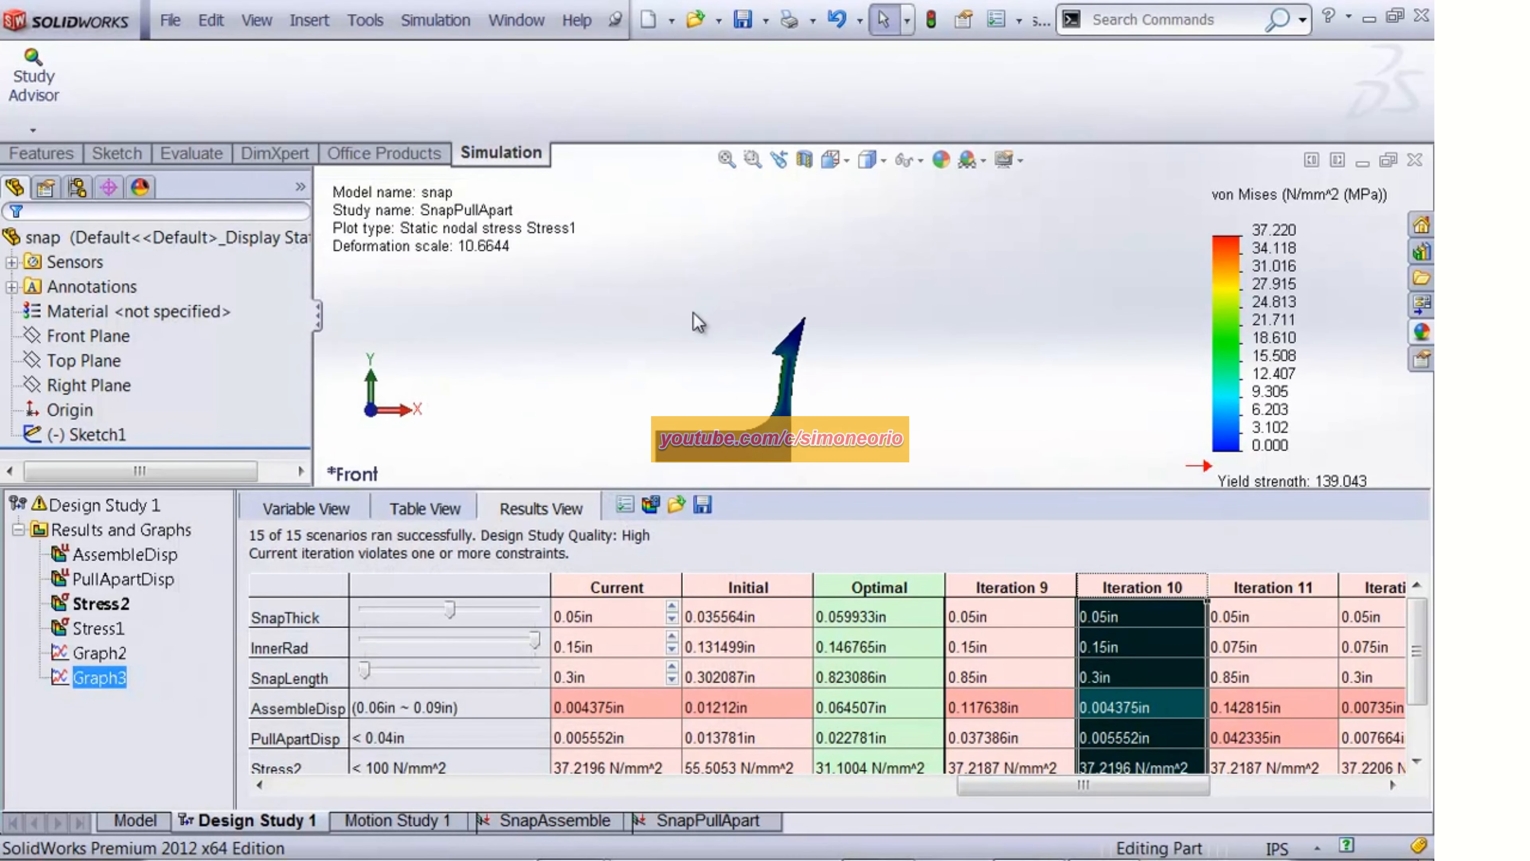
Rerun Design Study 1 with optimization, keeping its current variables and constraints, and move the progress window clear of the results table
click(339, 516)
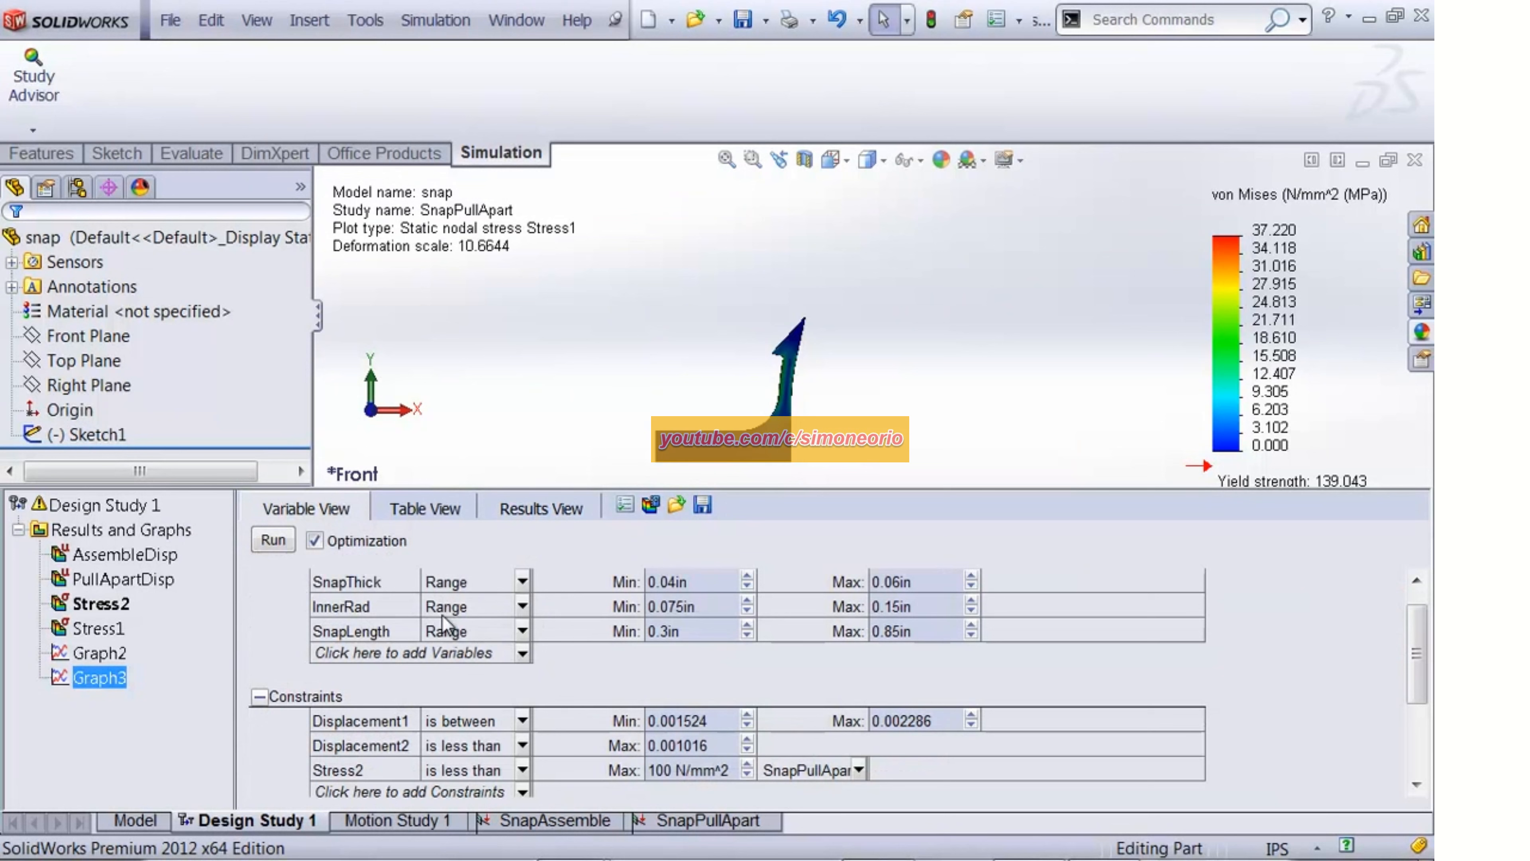
click(286, 548)
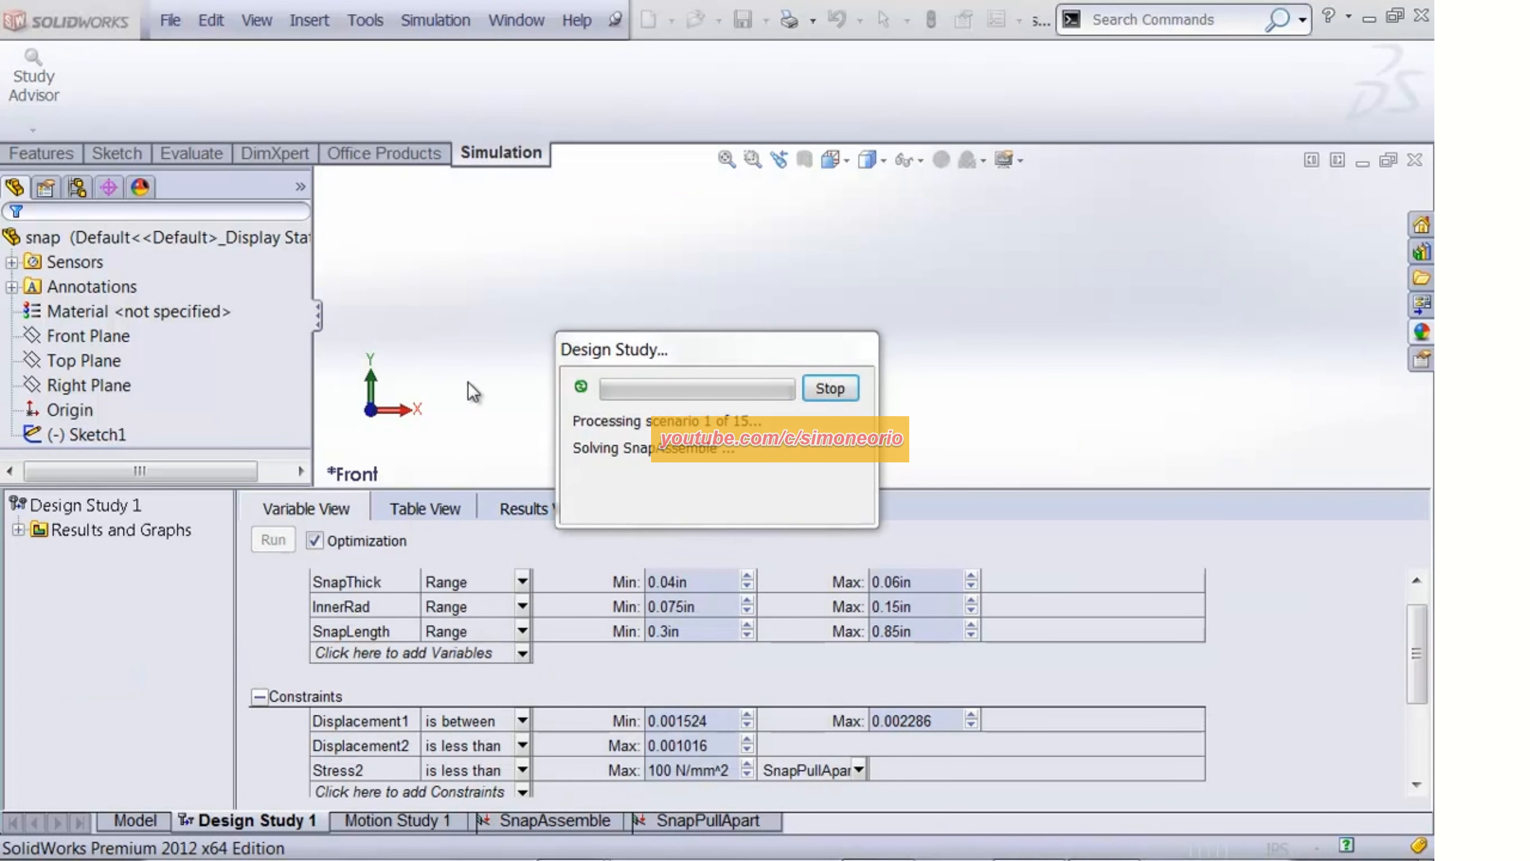
drag(702, 362, 1084, 415)
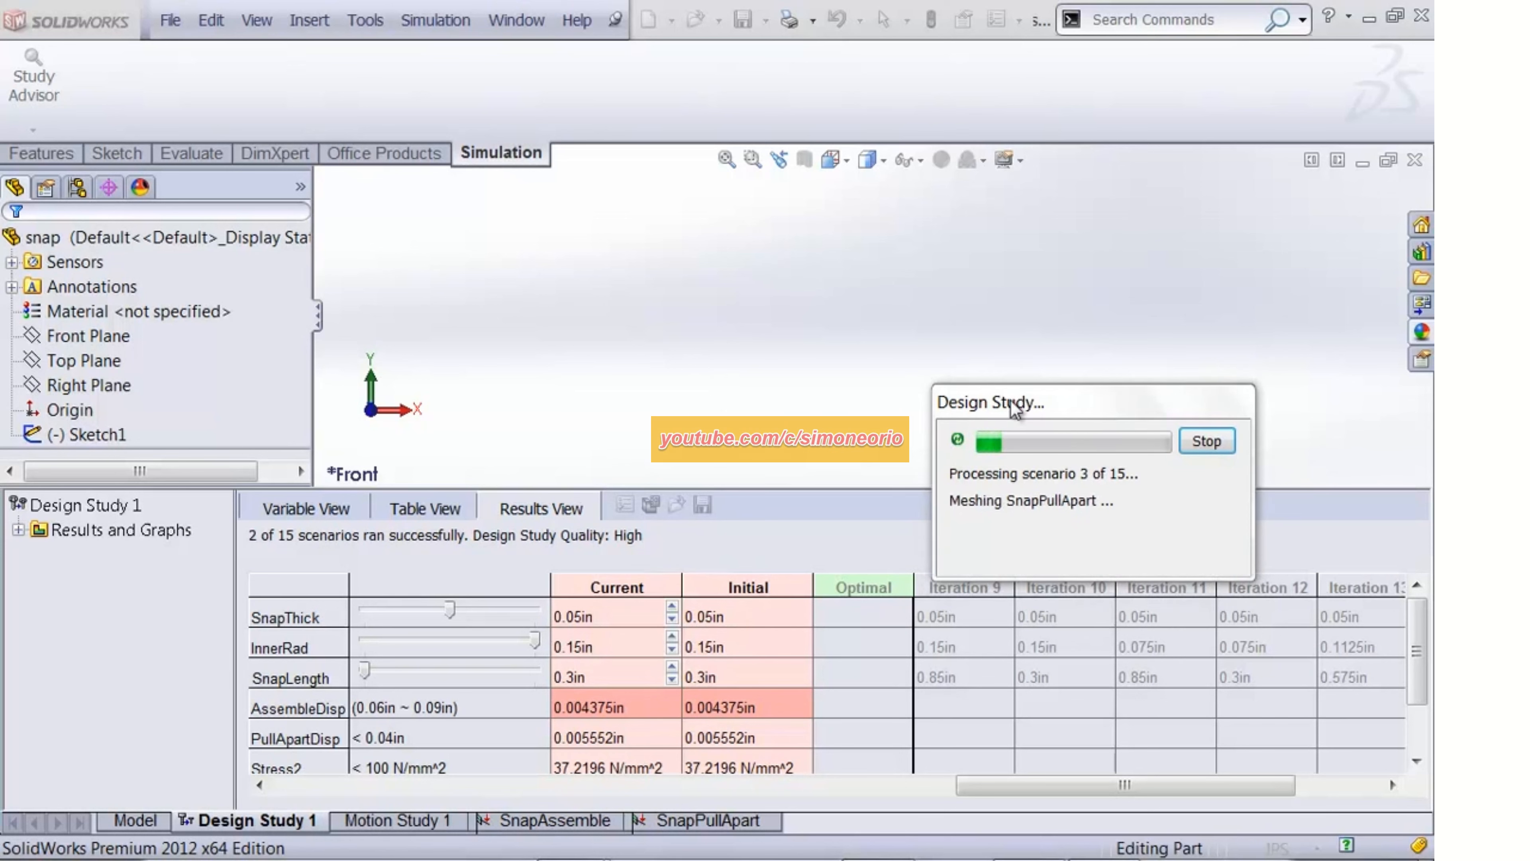
drag(1045, 407, 909, 277)
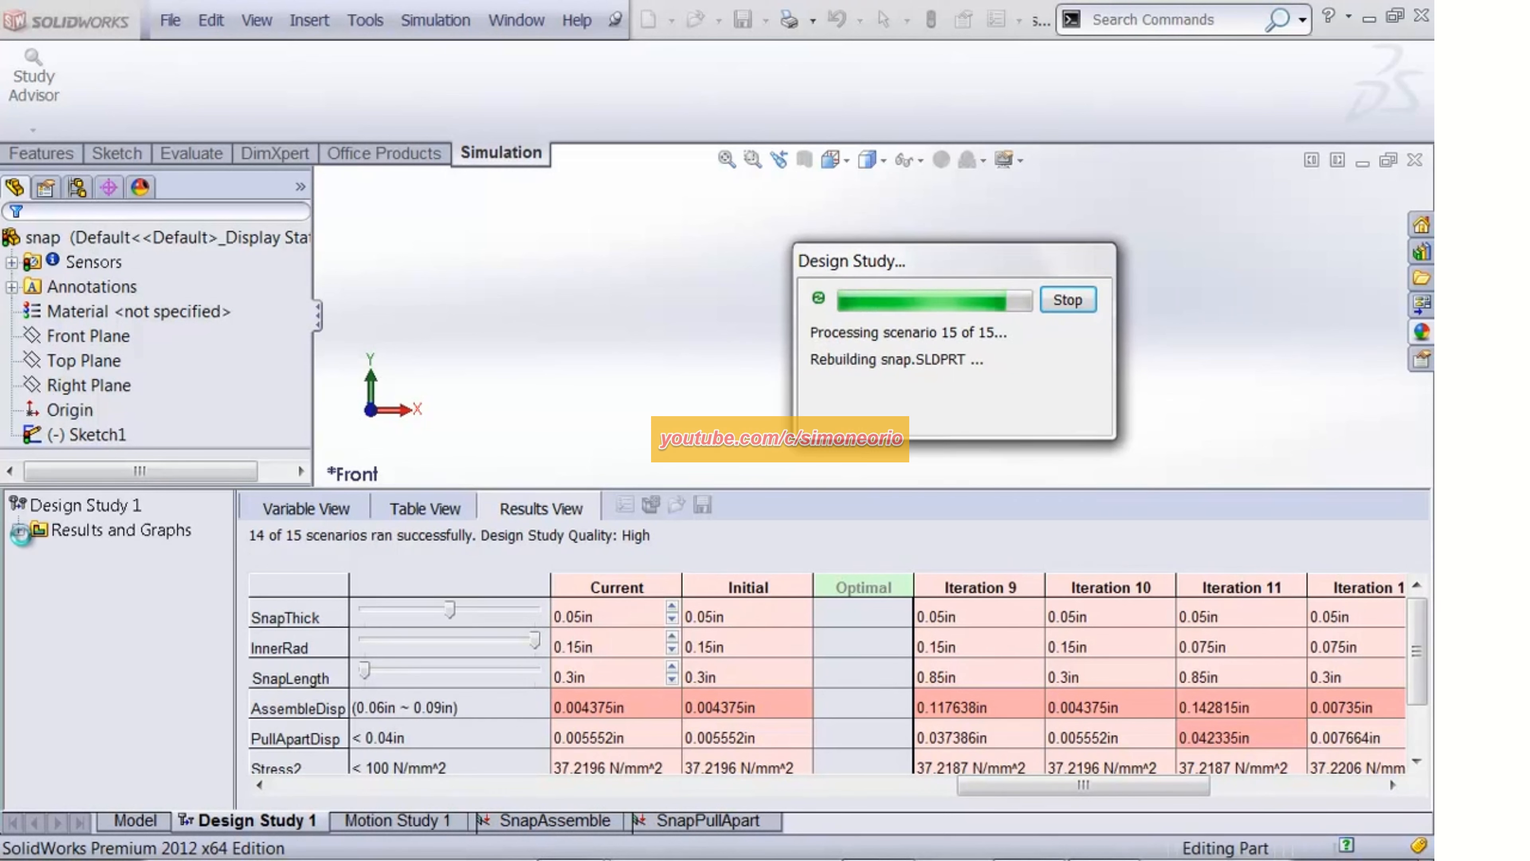
Show the Stress2 plot from the rerun study for the Initial and Optimal scenarios and Iterations 9, 10 and 11
click(19, 530)
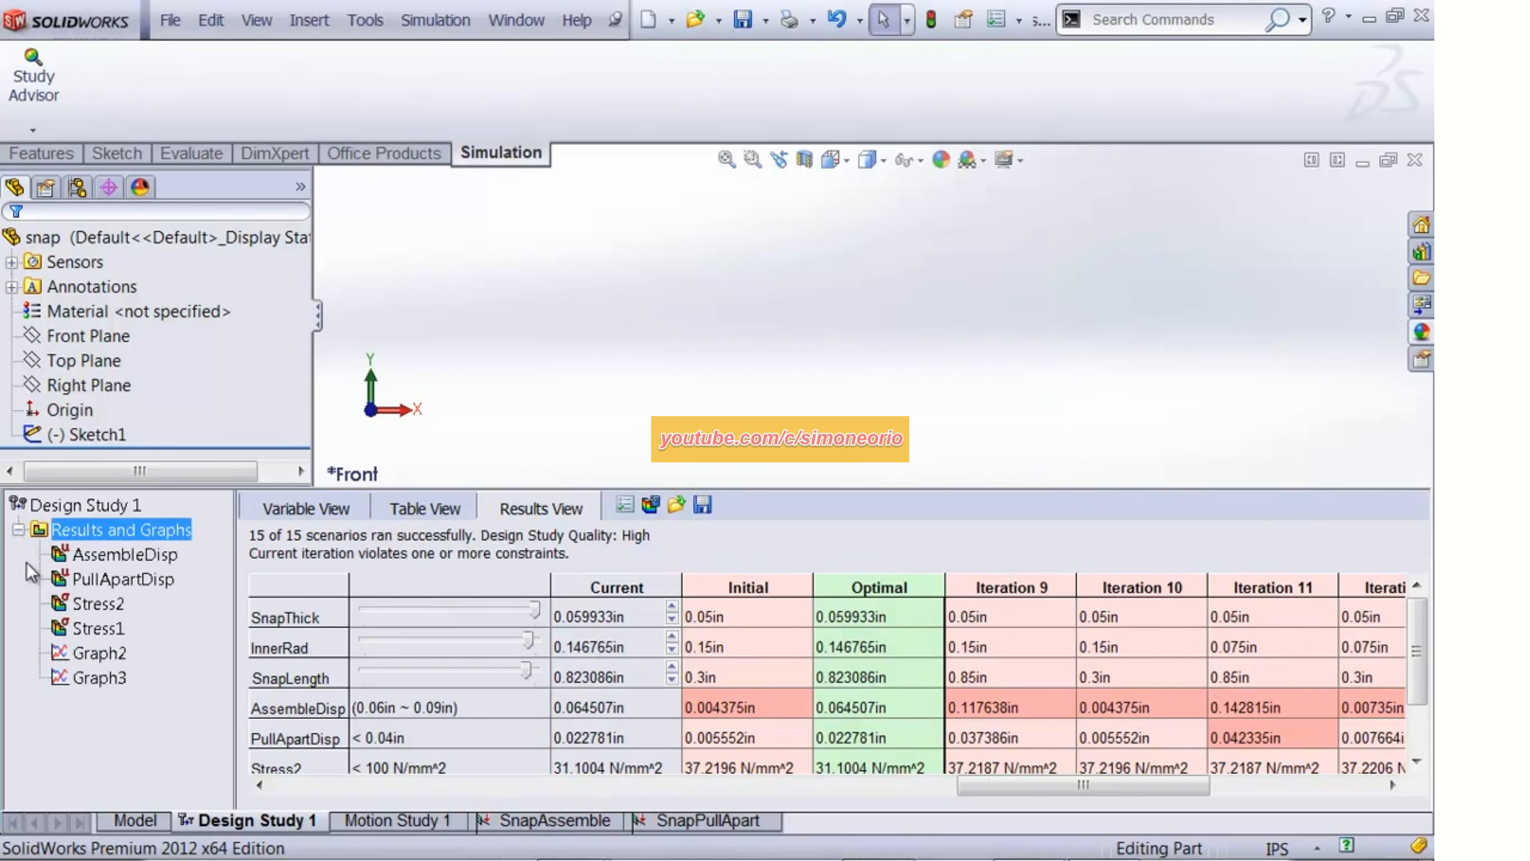
click(107, 608)
click(775, 586)
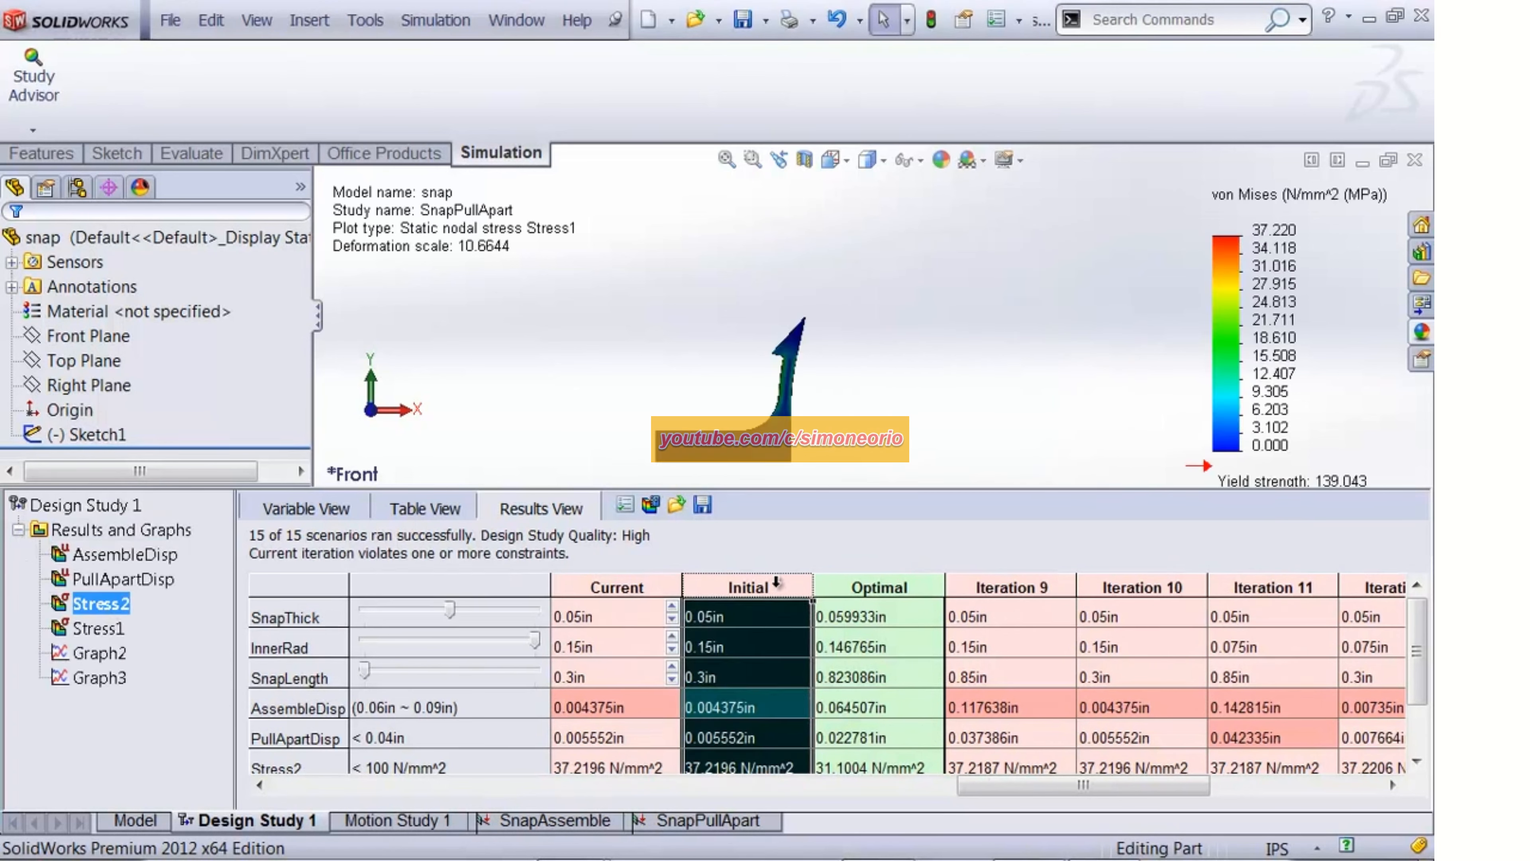
click(873, 585)
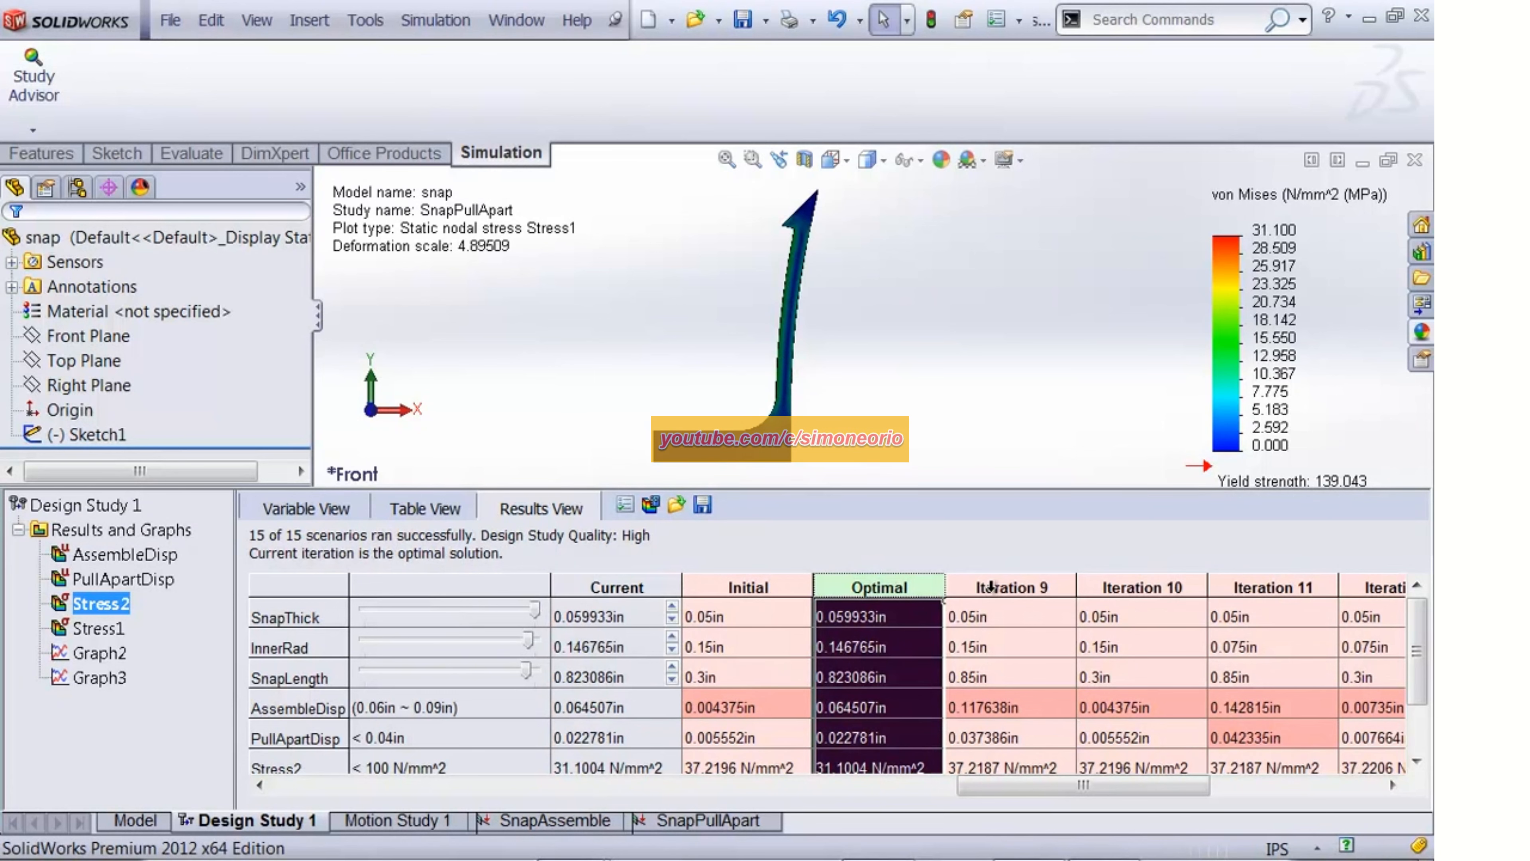
click(1016, 581)
click(1130, 579)
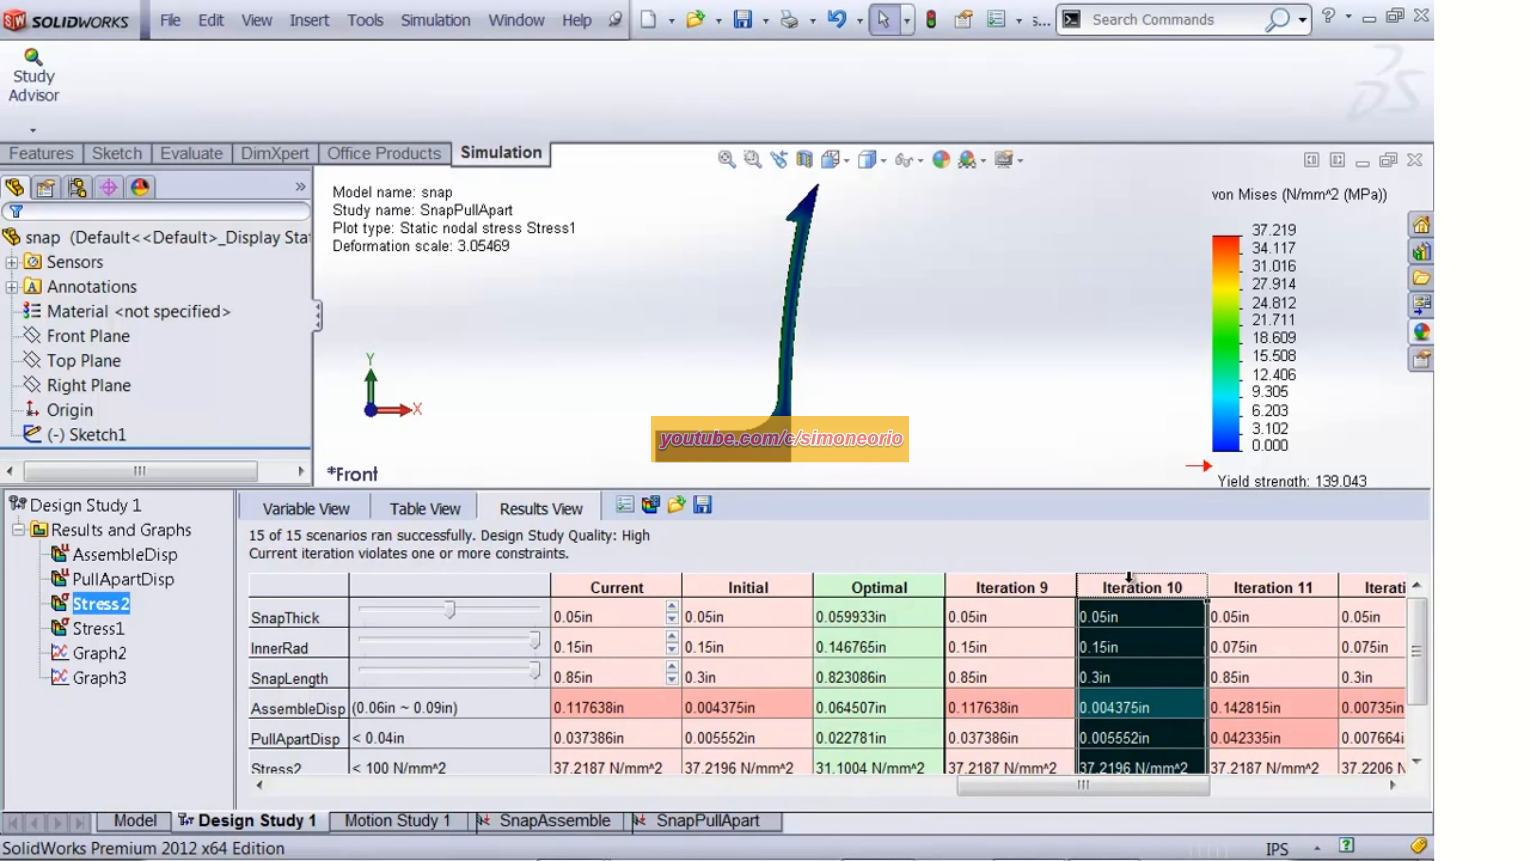
click(1252, 583)
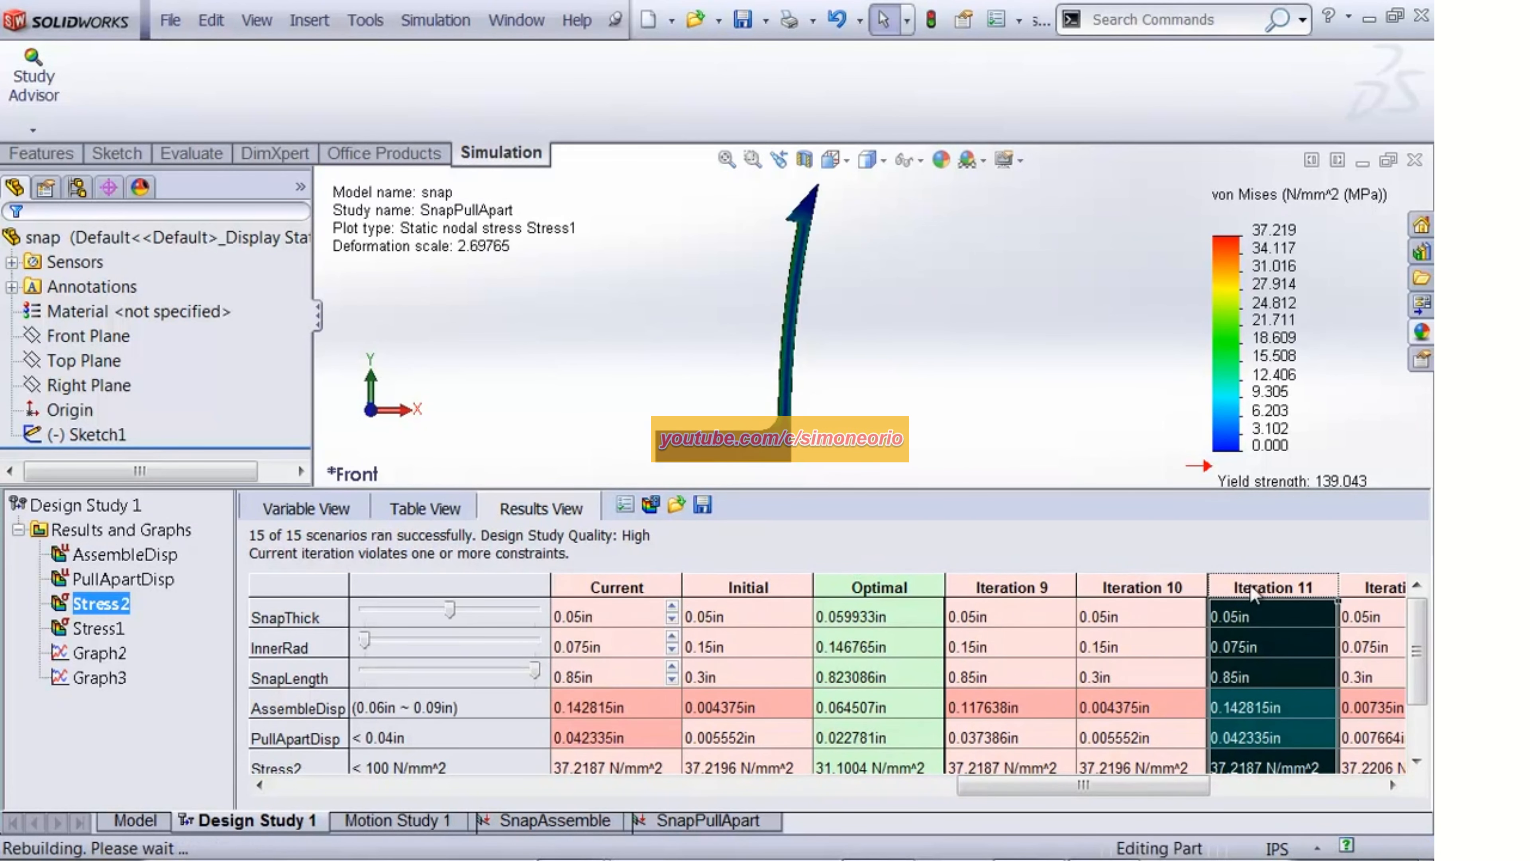
View the Stress2 plot for Iterations 12 and 13, then step back through Iterations 12 and 11 to the Optimal scenario
drag(1083, 784, 1253, 783)
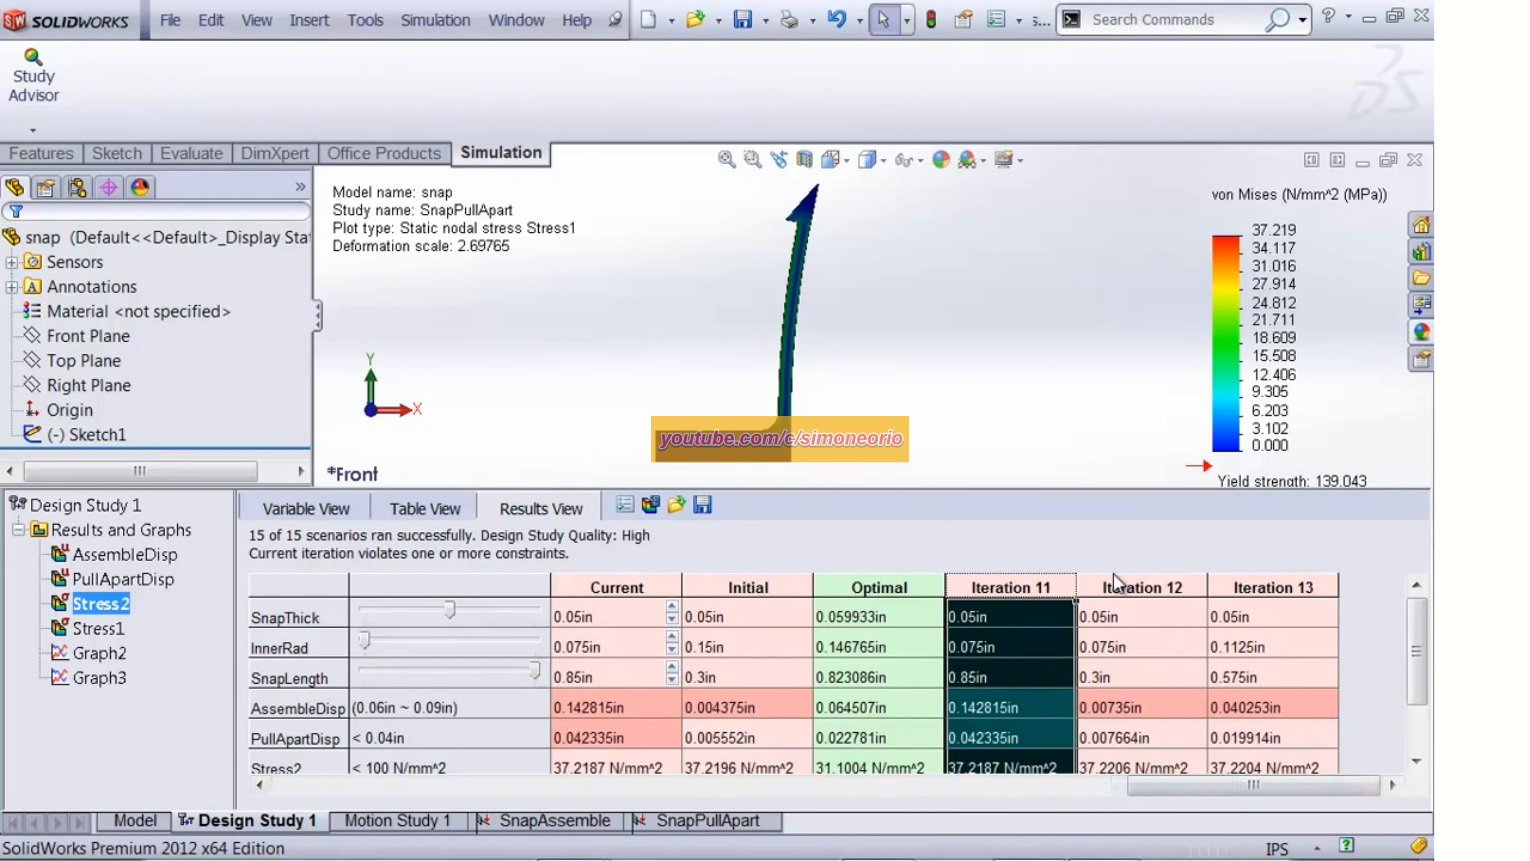
click(1126, 588)
click(1265, 587)
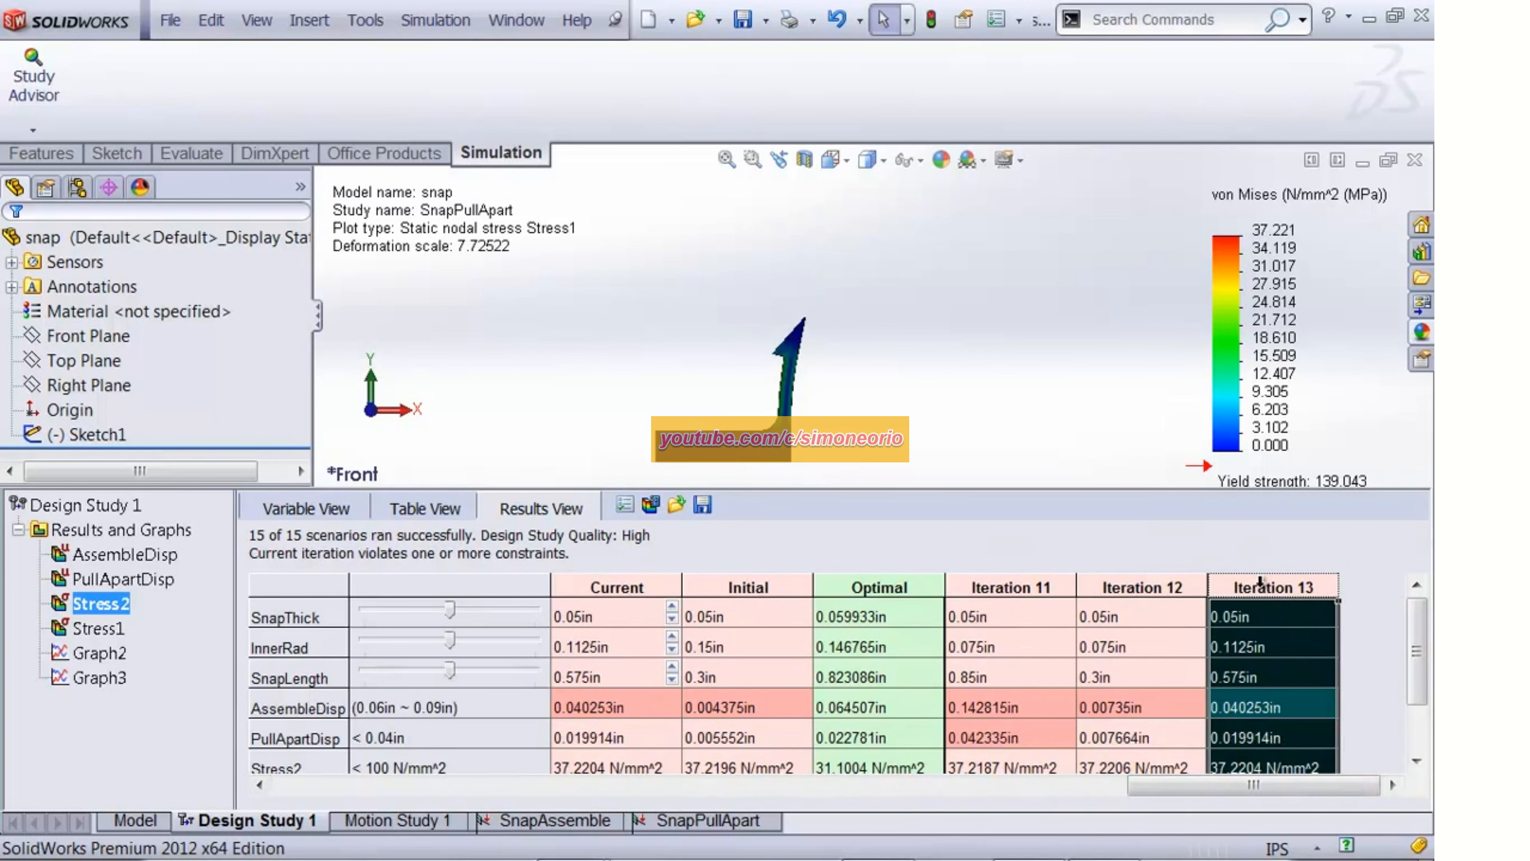
click(1152, 583)
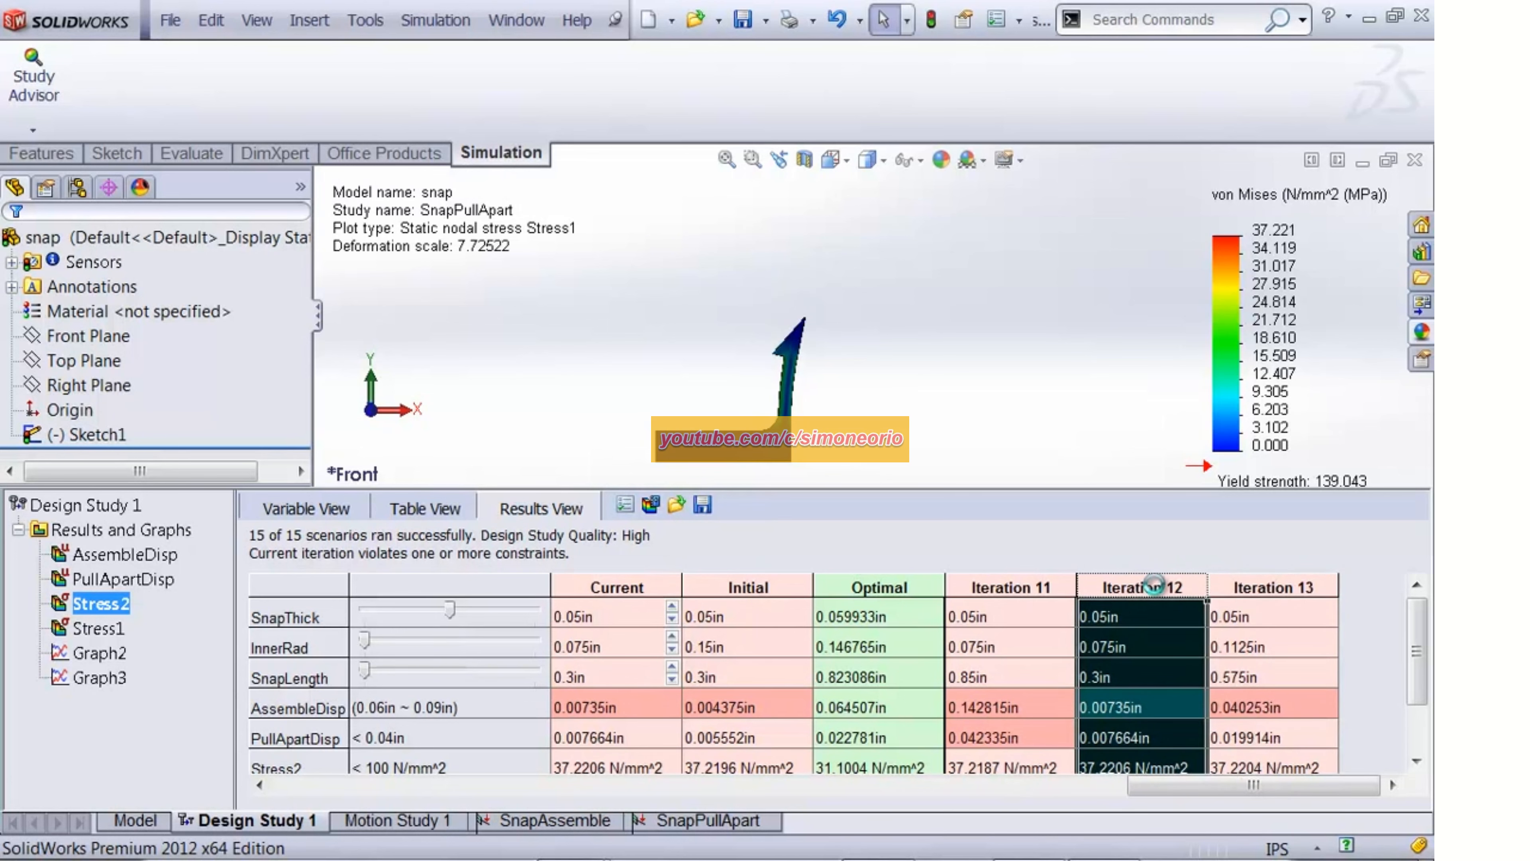
click(1024, 592)
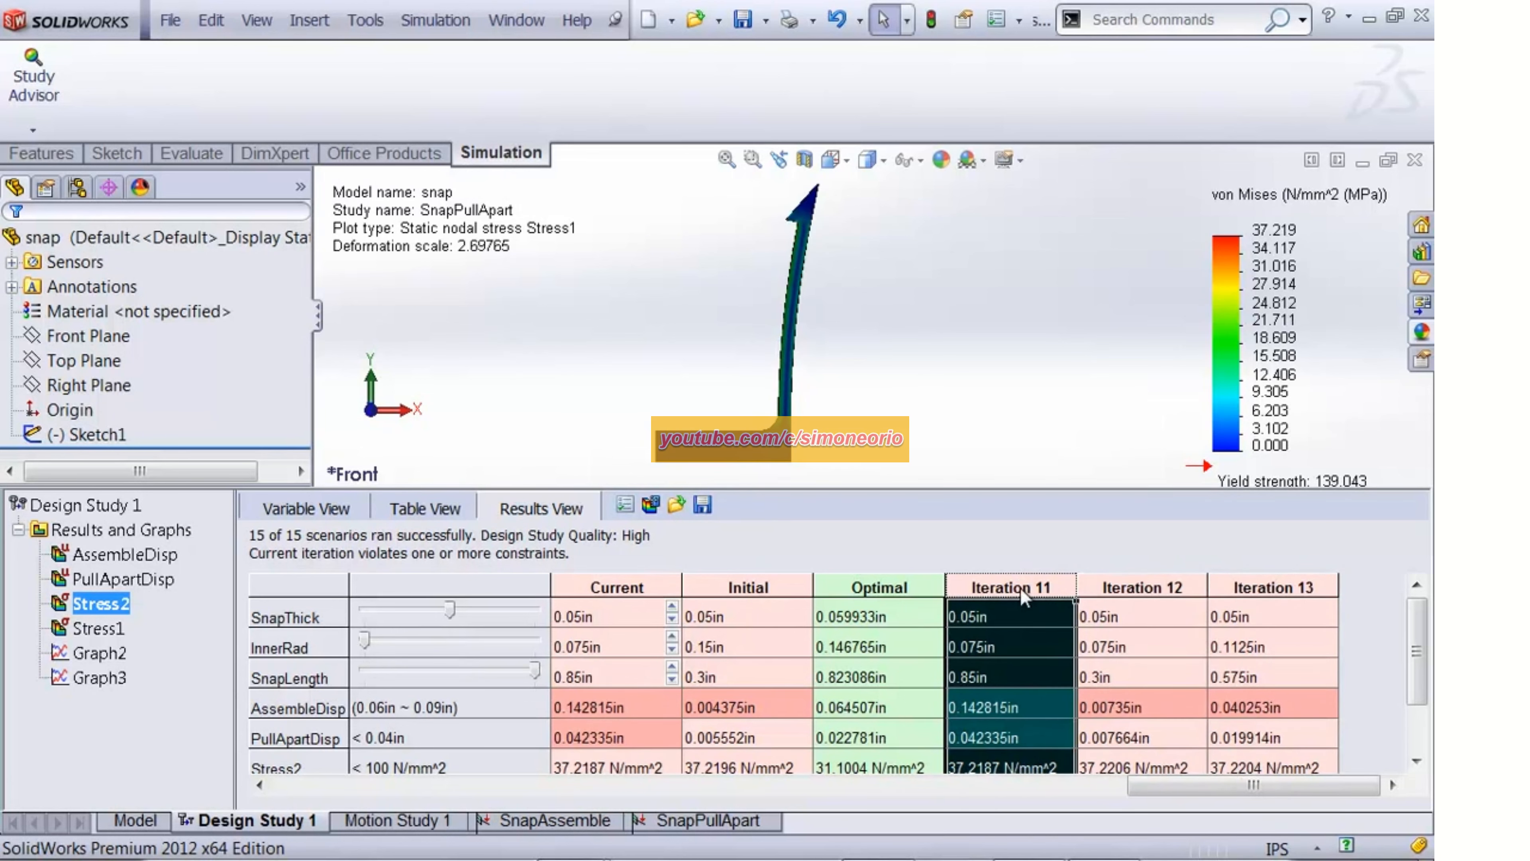
click(890, 587)
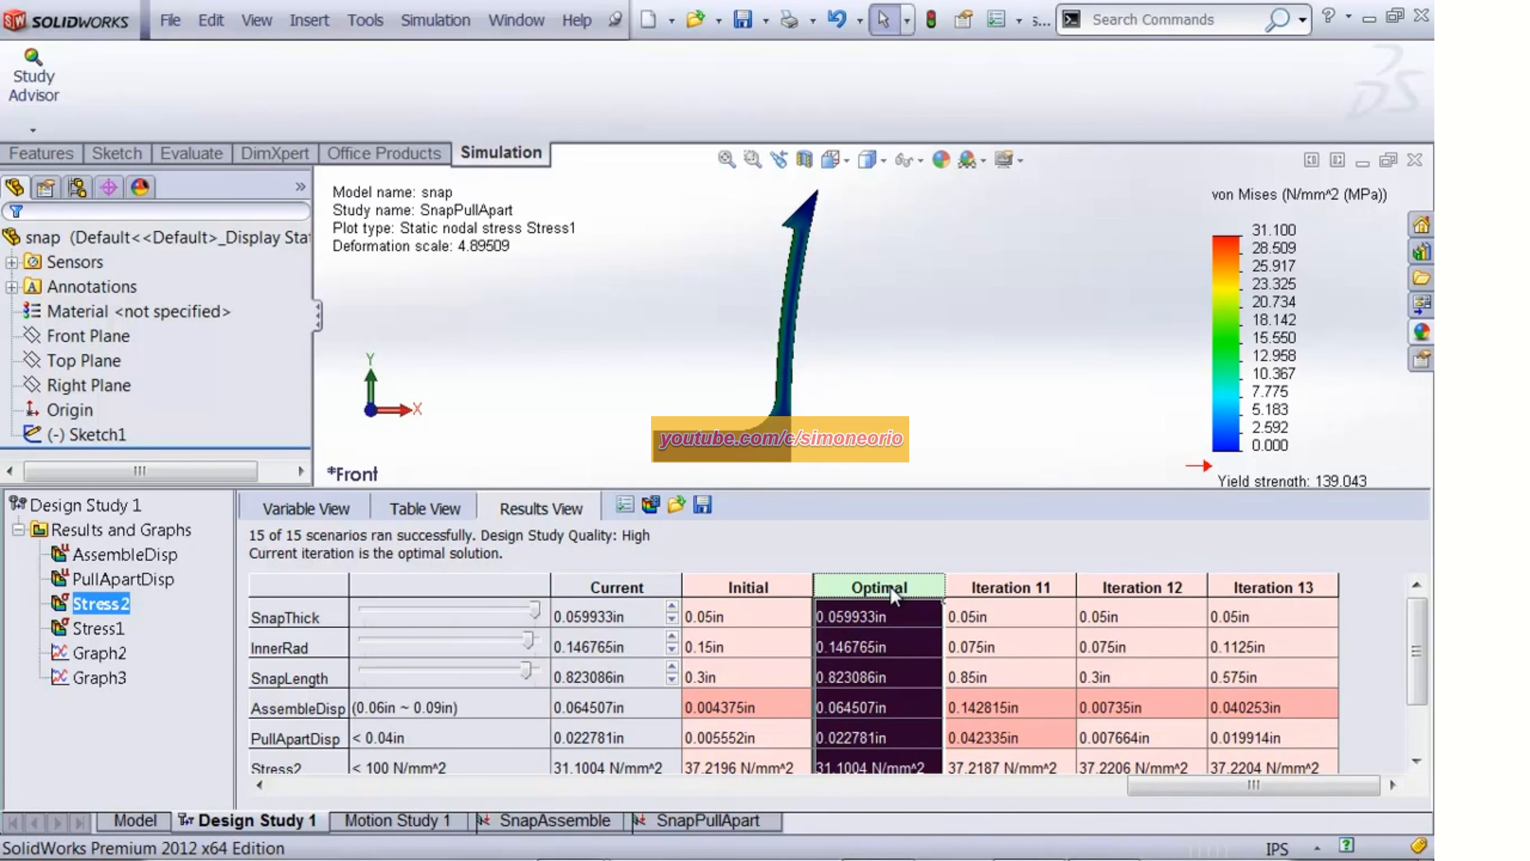